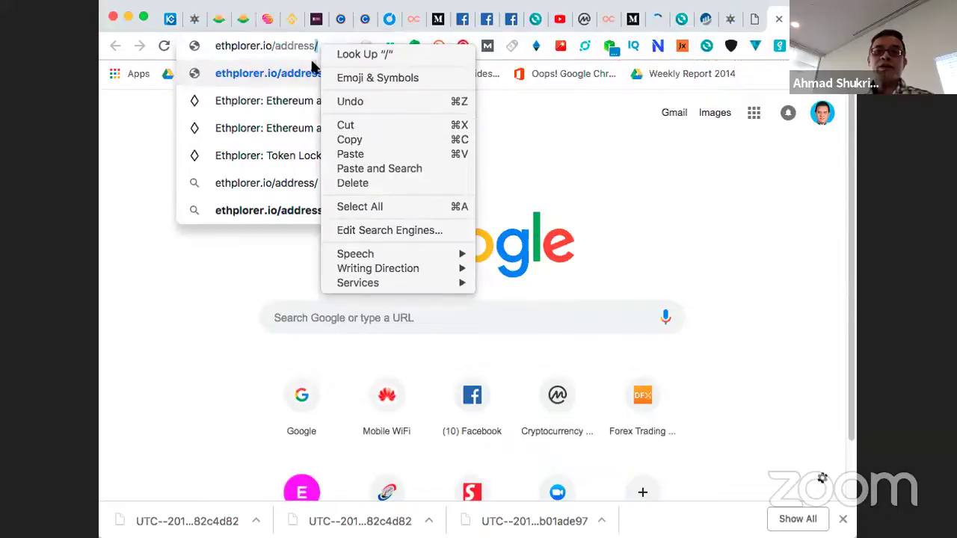
click(317, 45)
right_click(318, 46)
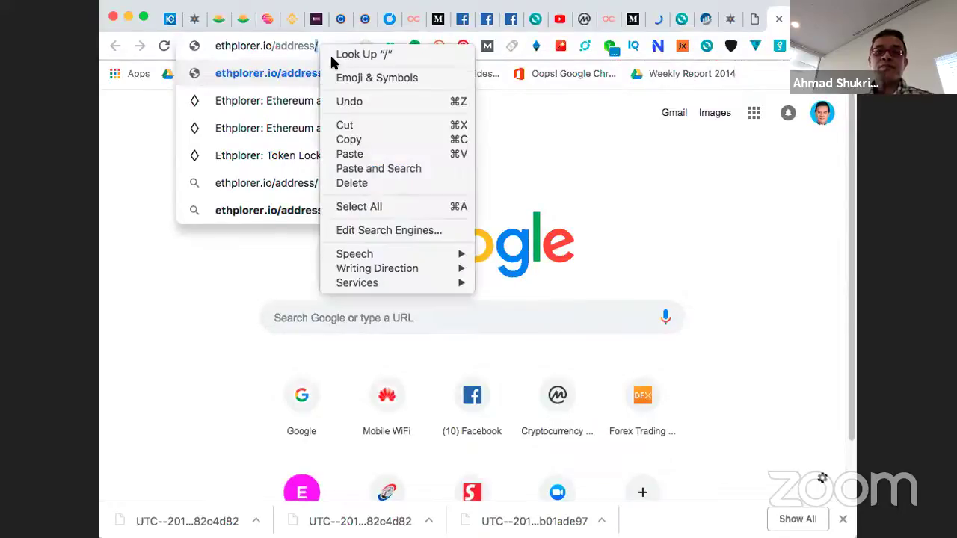
click(319, 49)
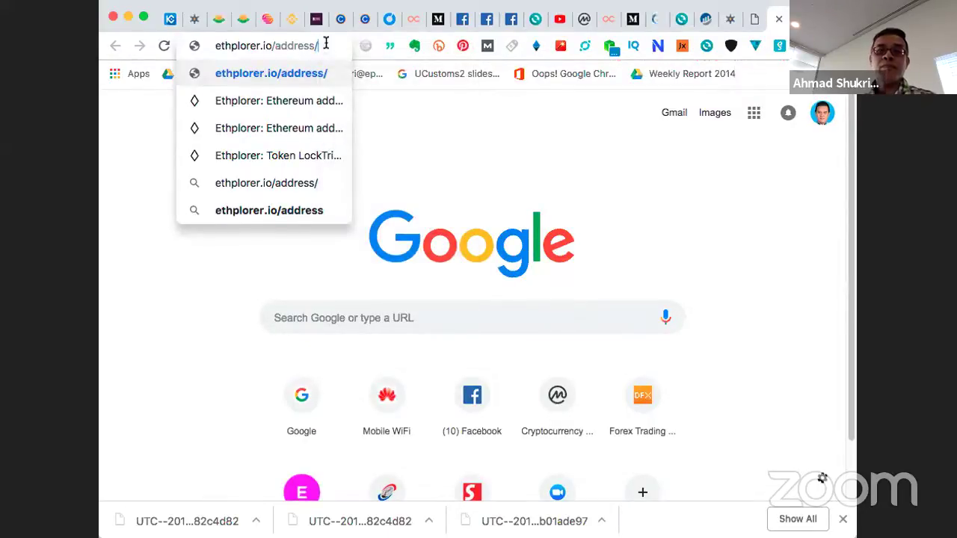
right_click(323, 47)
click(310, 42)
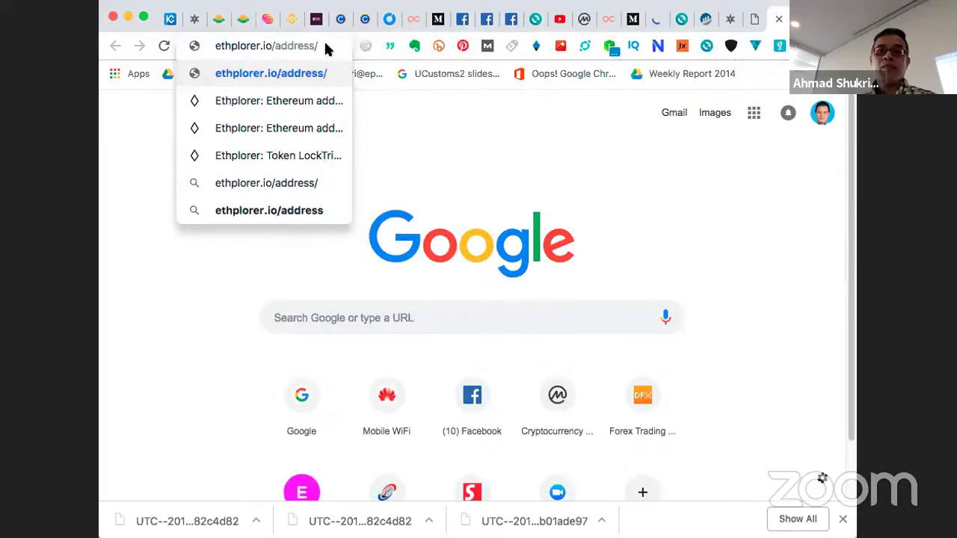
right_click(324, 46)
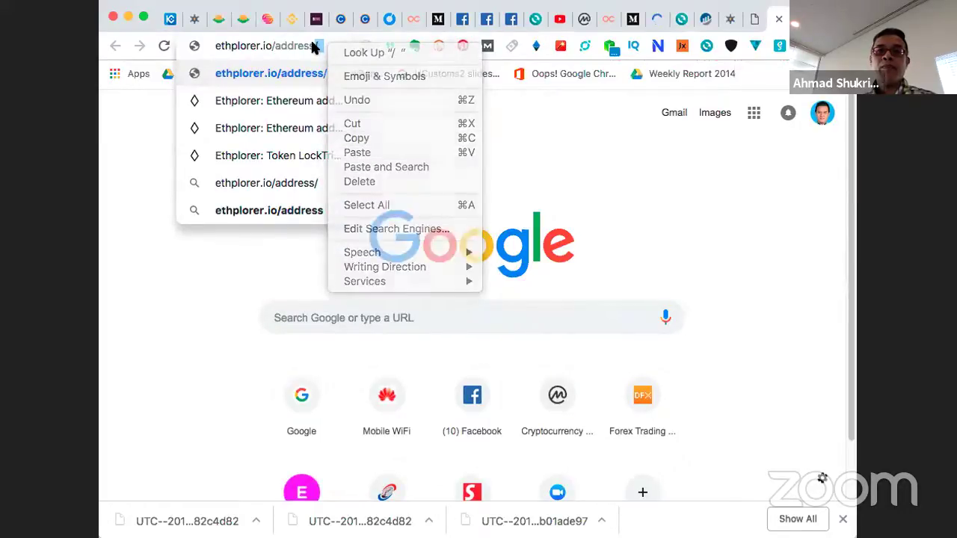
click(319, 41)
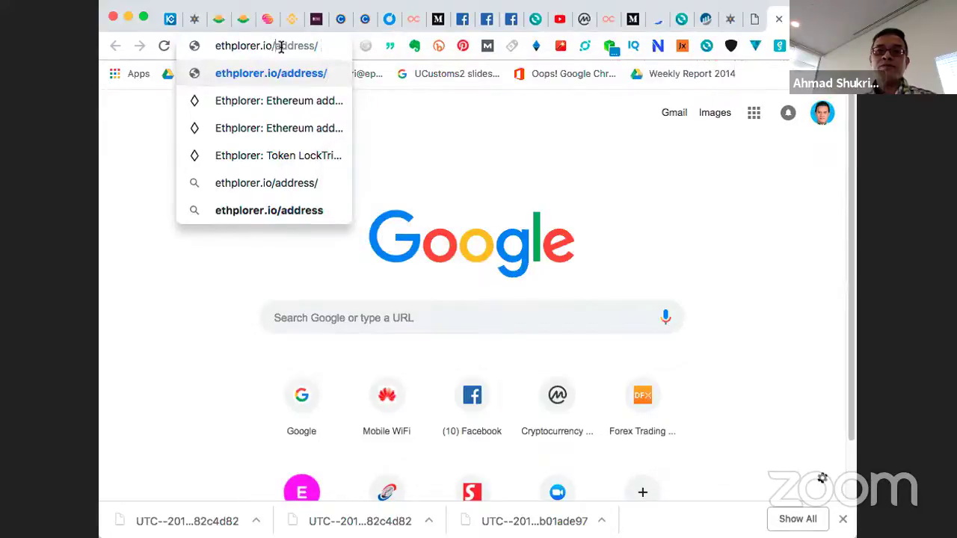
Step: Remove the address path from the URL and load the ethplorer.io home page
drag(278, 47, 329, 48)
key(BackSpace)
key(BackSpace)
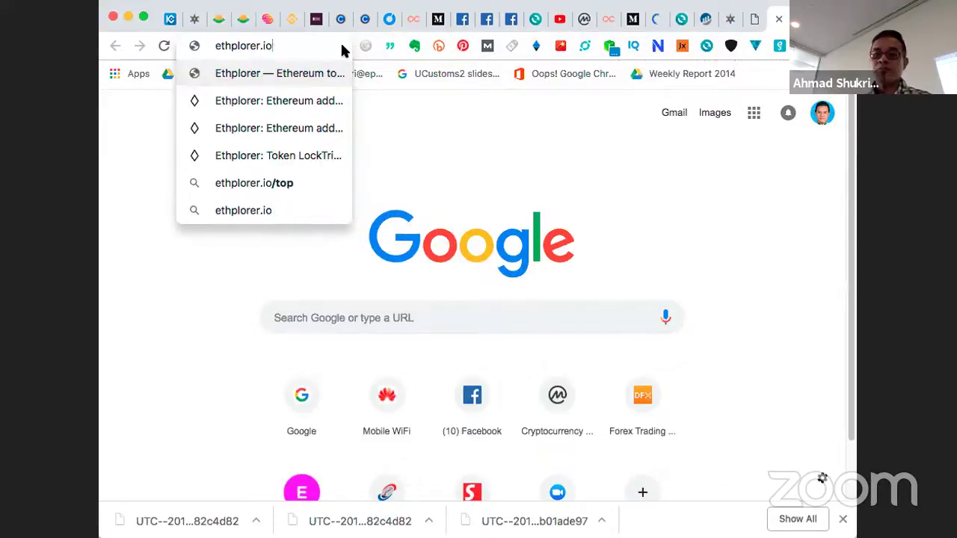
key(Return)
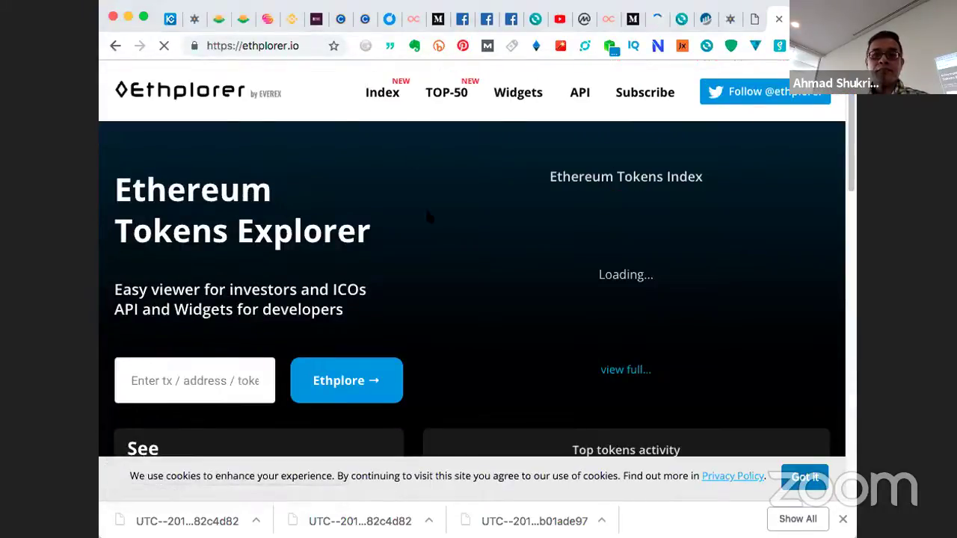
Step: Paste the copied wallet address into the Ethereum Tokens Explorer search field on the home page
scroll(413, 235, down, 4)
scroll(239, 235, up, 4)
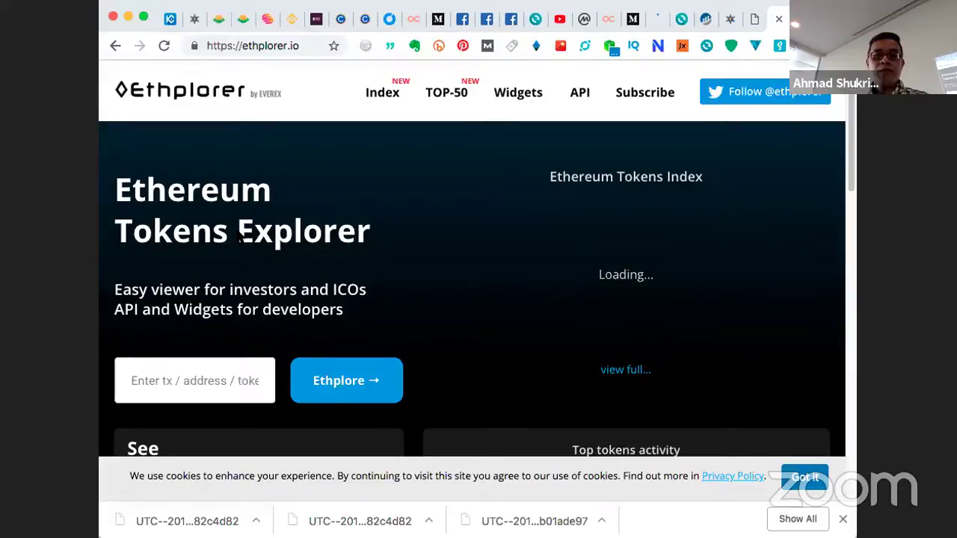
click(153, 380)
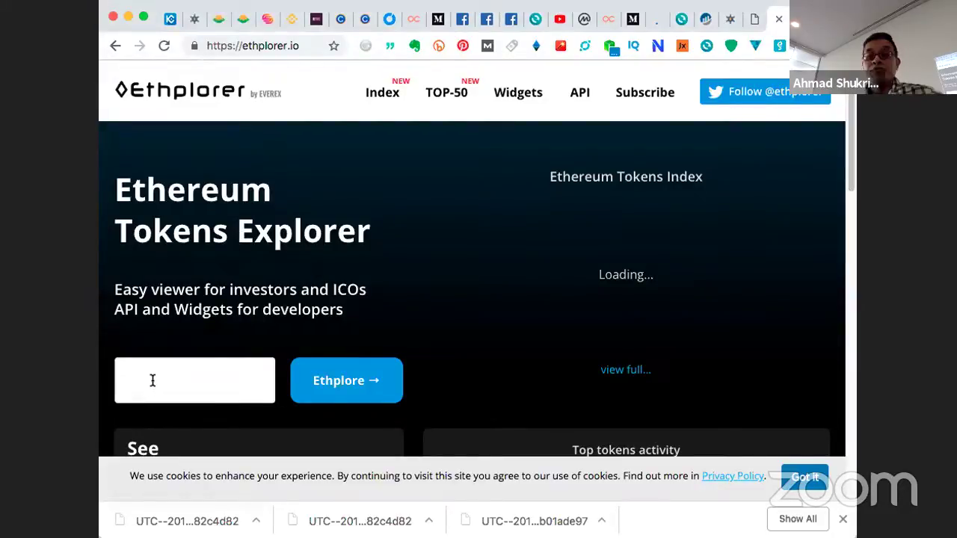
right_click(152, 380)
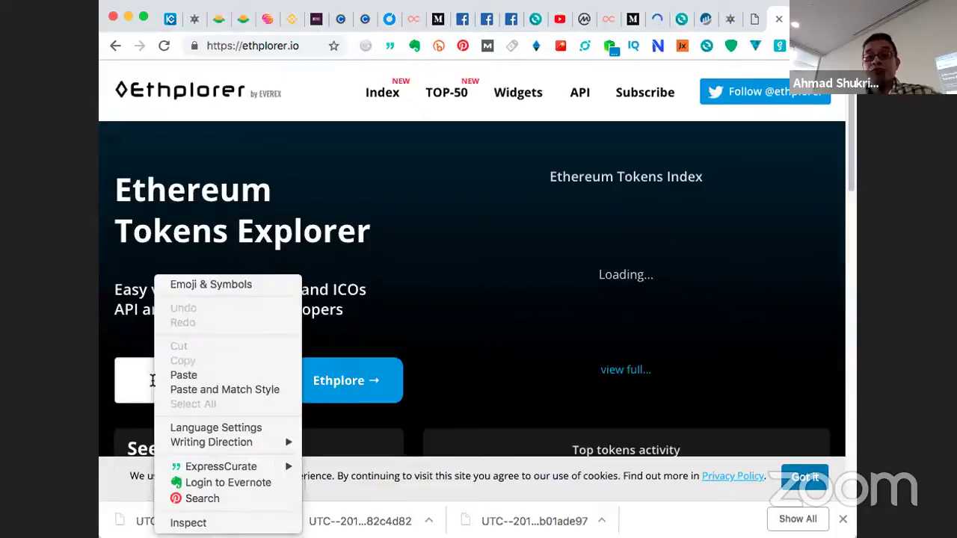
click(184, 374)
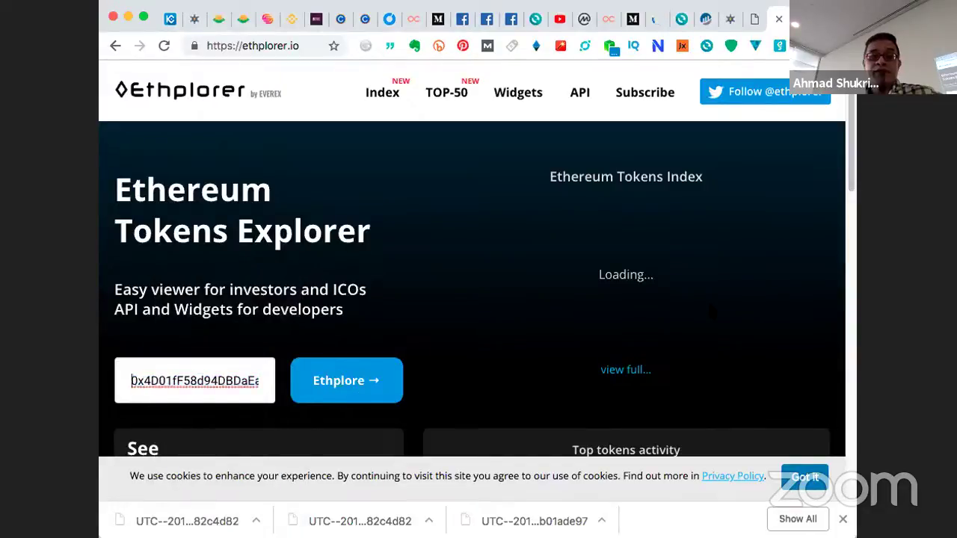
scroll(841, 467, down, 2)
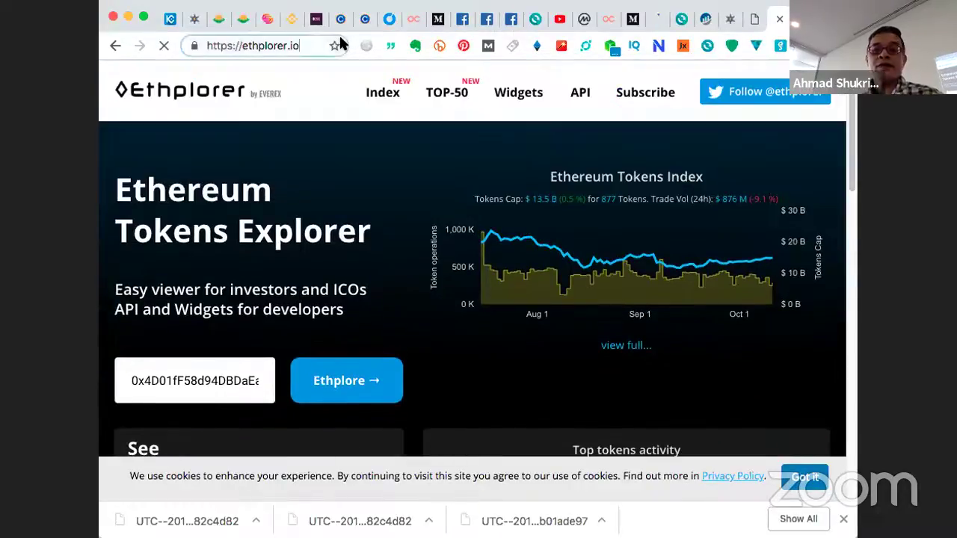
Step: Extend the ethplorer.io URL with /address/ and the copied wallet address, undoing the first paste
text(/.)
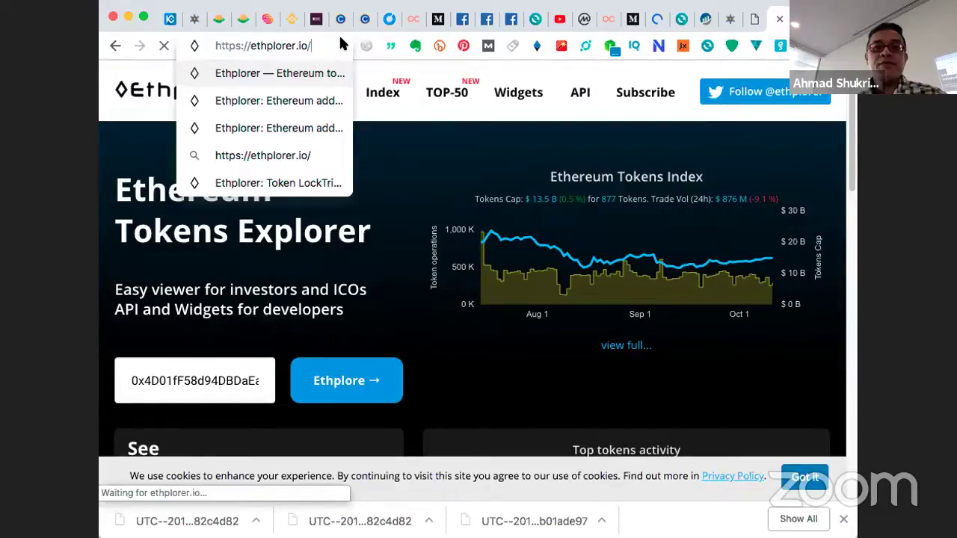
text(addre)
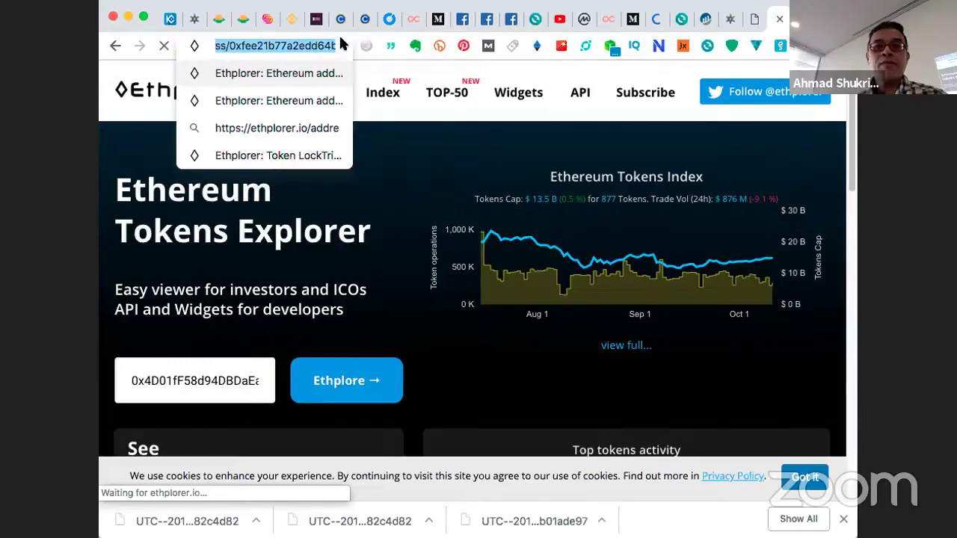
text(ss/)
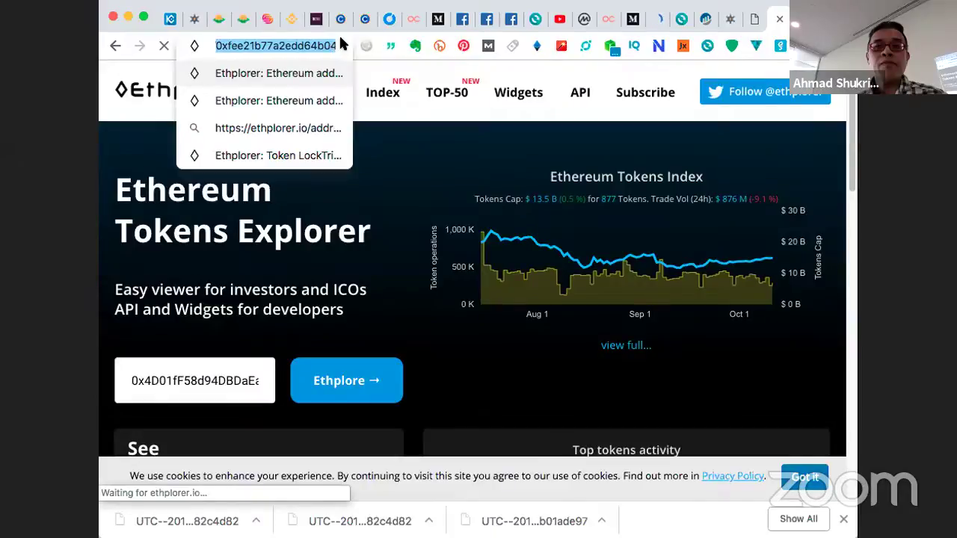
key(super+v)
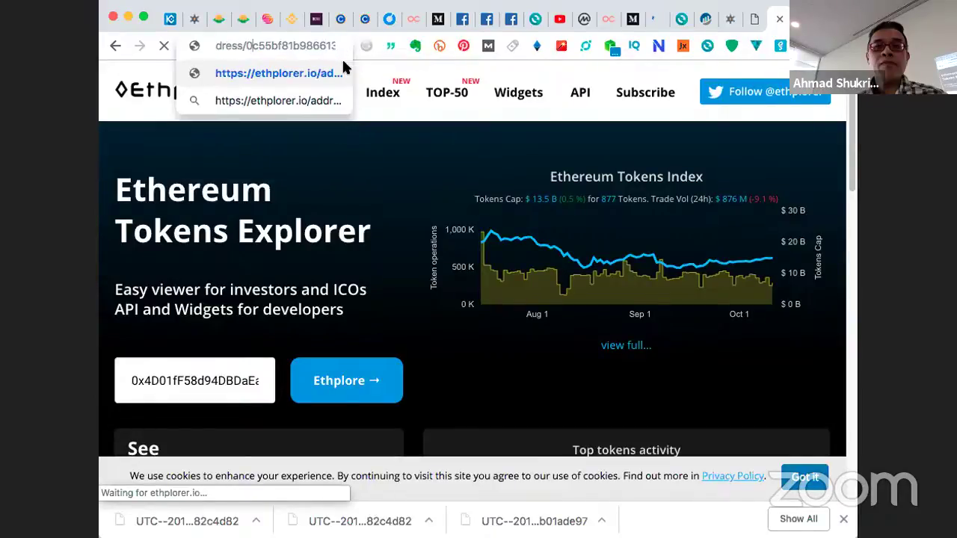
key(super+z)
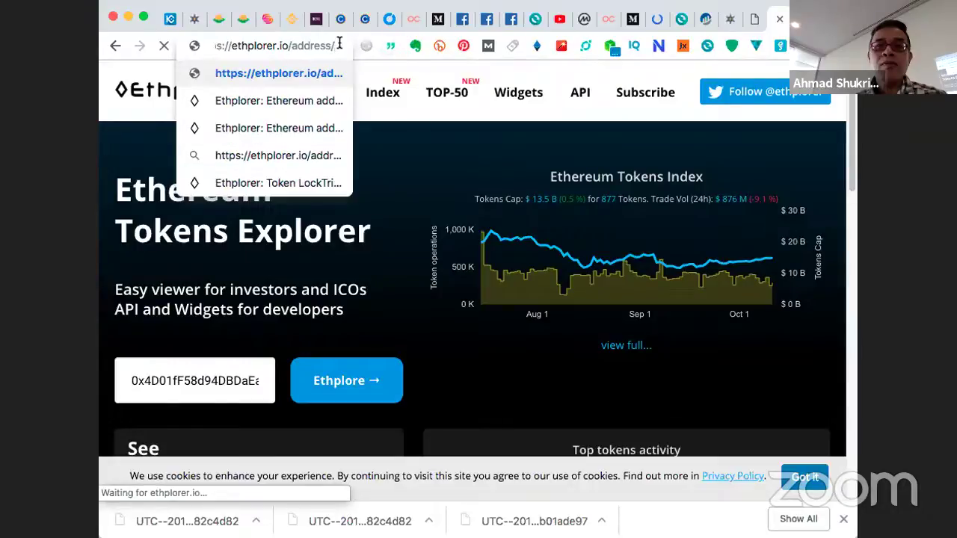
right_click(339, 43)
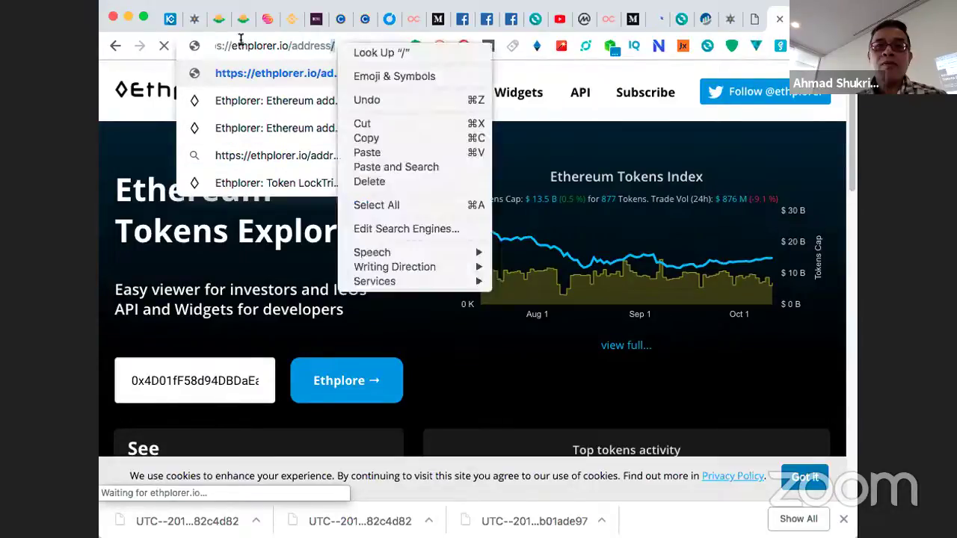
click(367, 149)
drag(195, 43, 288, 45)
click(332, 46)
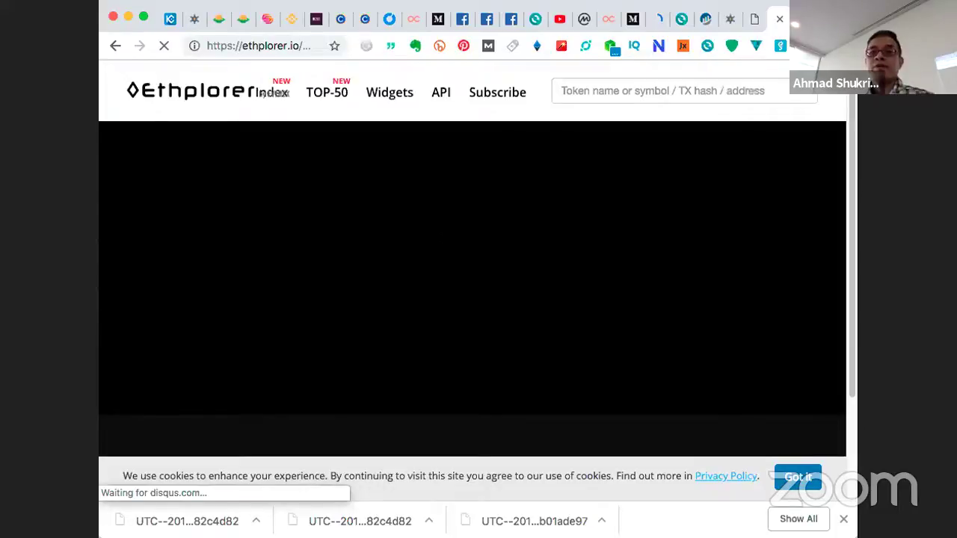
Step: Try to paste the copied wallet address into the search field in the page header
click(583, 90)
right_click(584, 88)
click(598, 187)
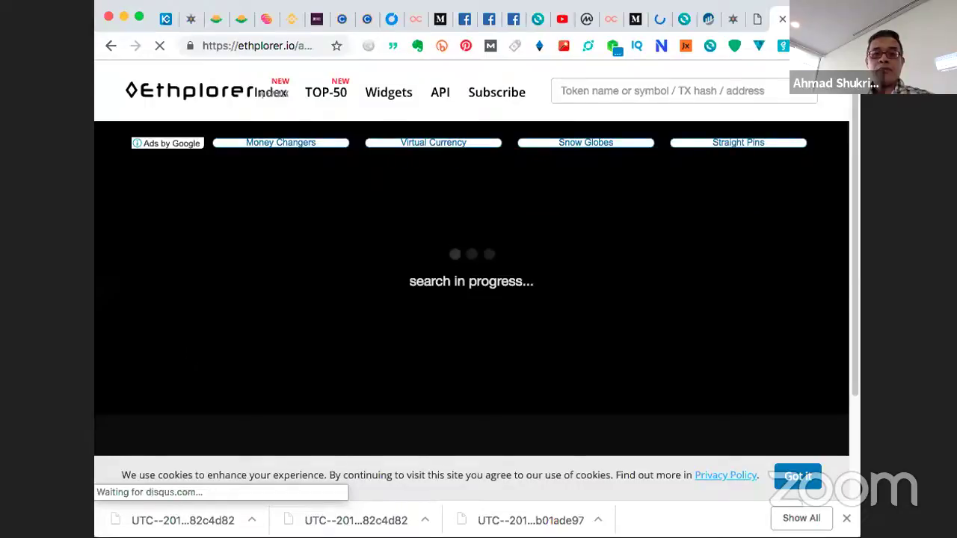
Step: Examine the wallet's address information and read through its full list of token balances
scroll(192, 355, down, 2)
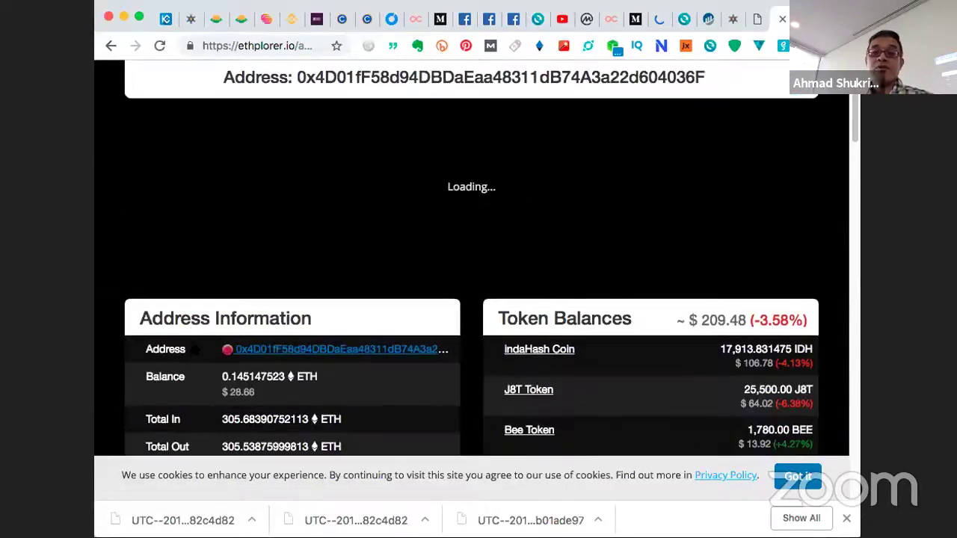
scroll(188, 325, down, 3)
scroll(183, 323, down, 4)
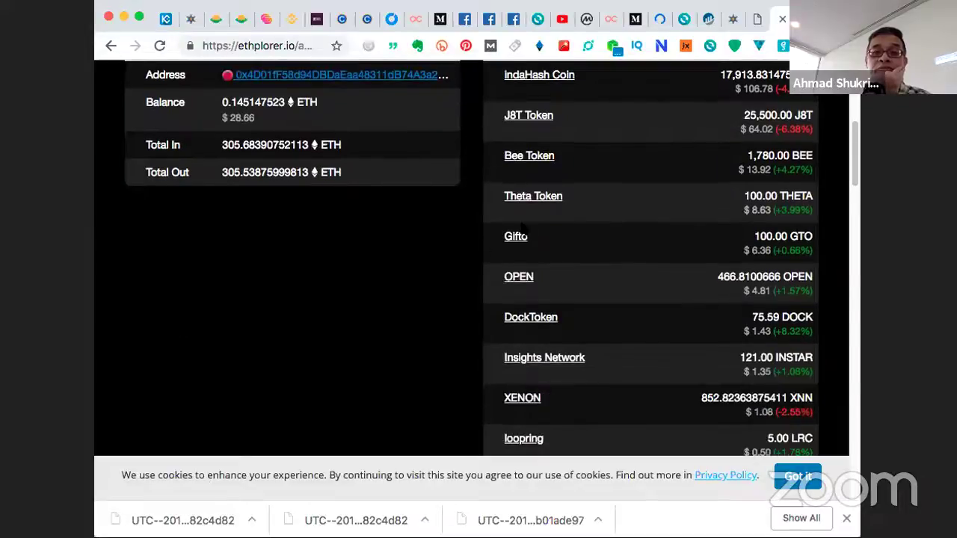
scroll(471, 257, down, 2)
scroll(479, 258, down, 8)
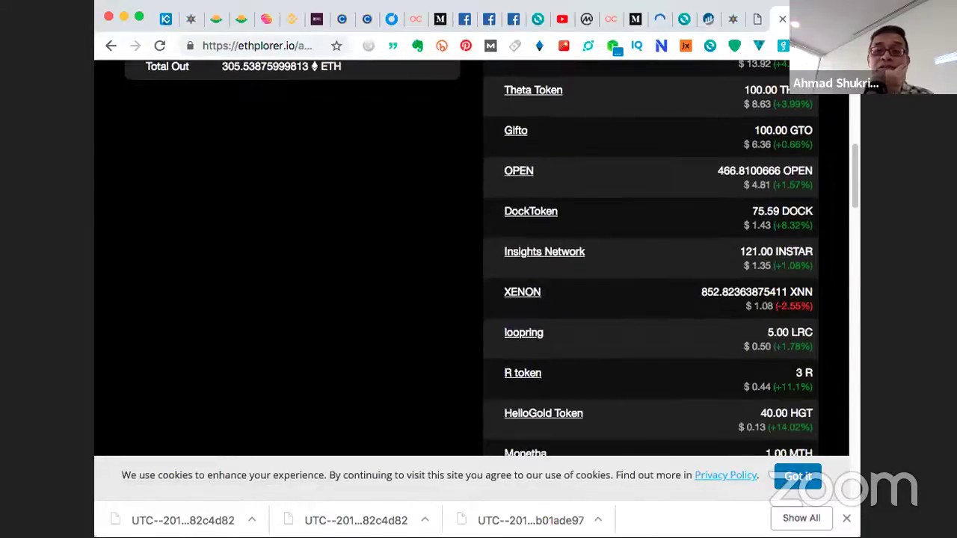
scroll(650, 258, down, 5)
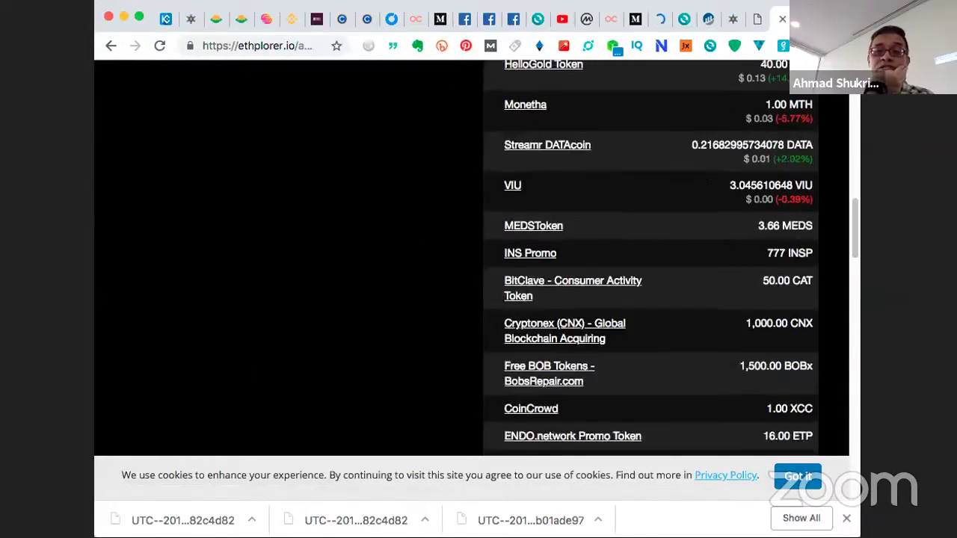
scroll(650, 258, down, 1)
scroll(650, 258, up, 3)
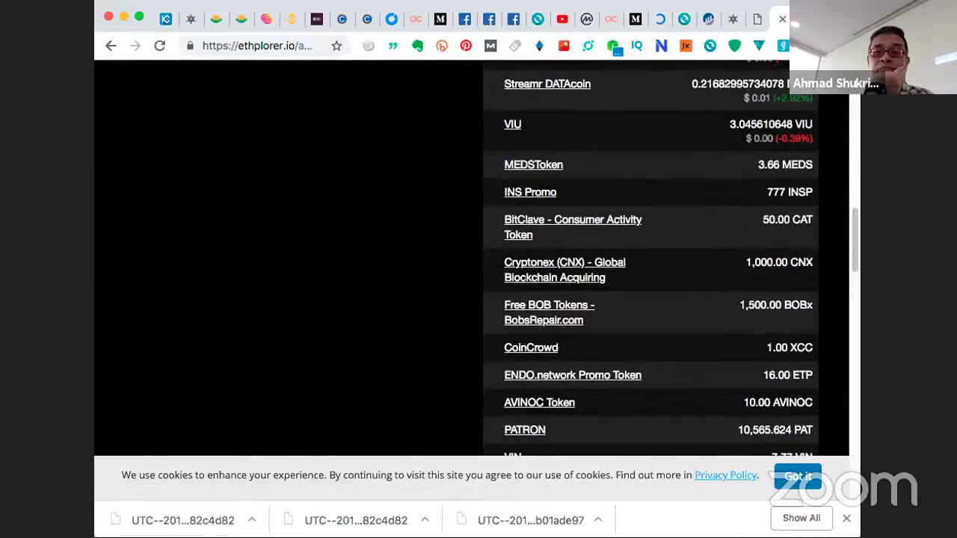
scroll(650, 258, down, 1)
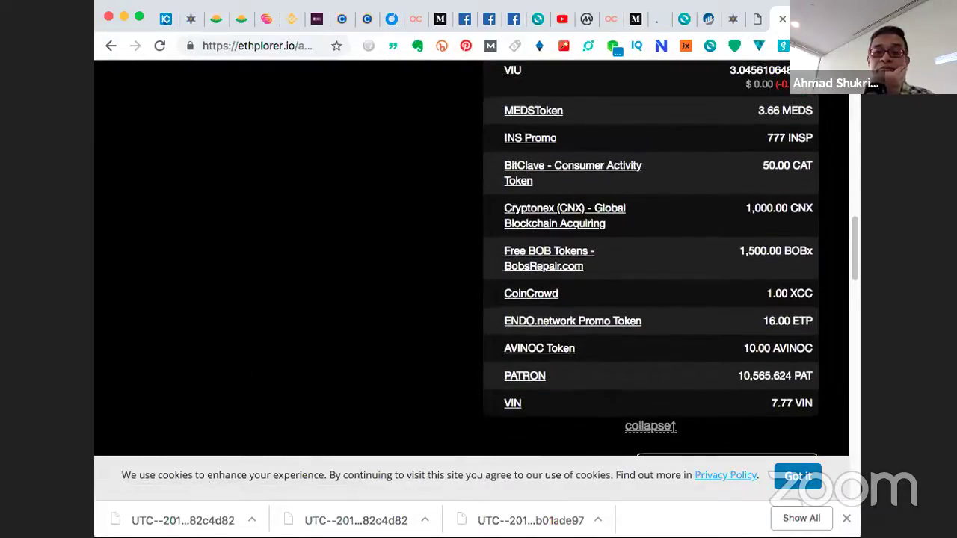
scroll(650, 258, up, 7)
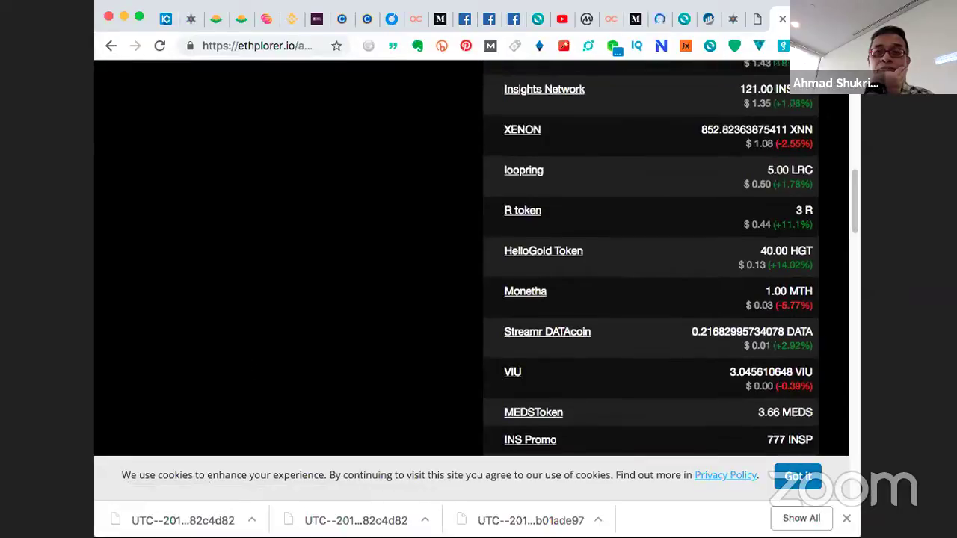
scroll(650, 258, up, 1)
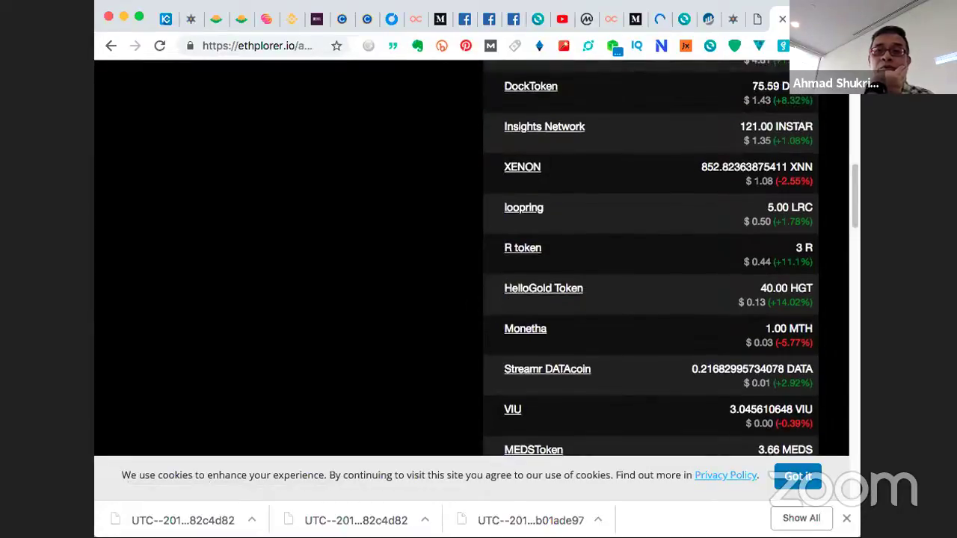
scroll(650, 258, up, 1)
scroll(624, 183, up, 1)
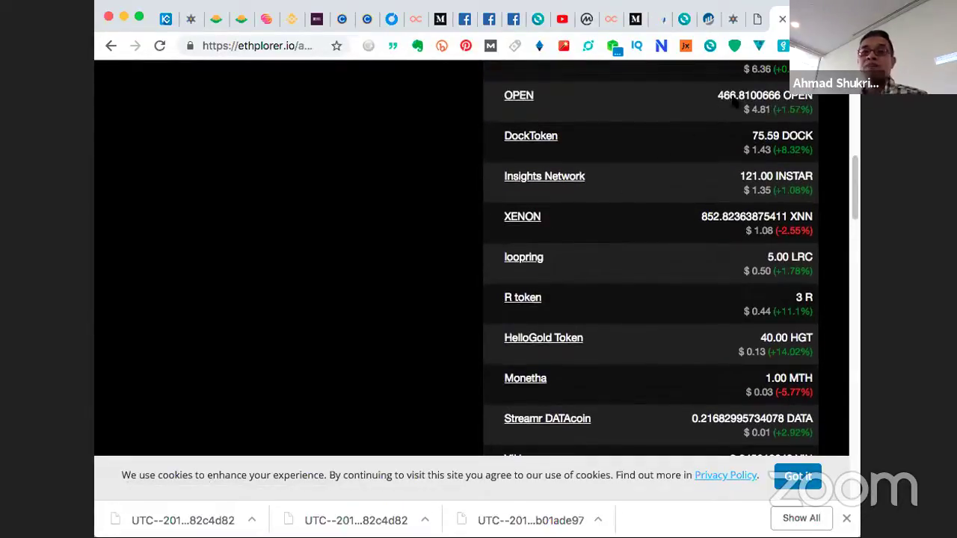
scroll(678, 116, up, 3)
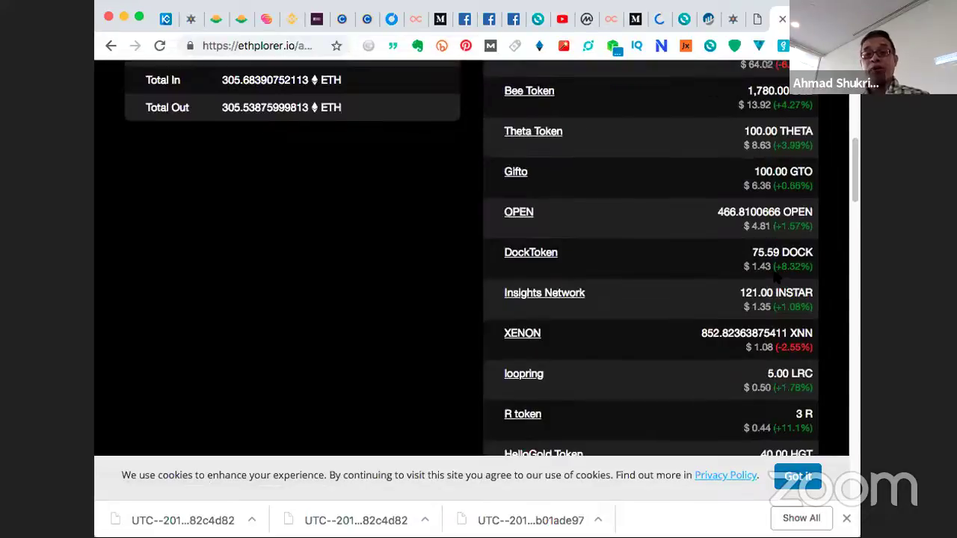
scroll(706, 333, down, 1)
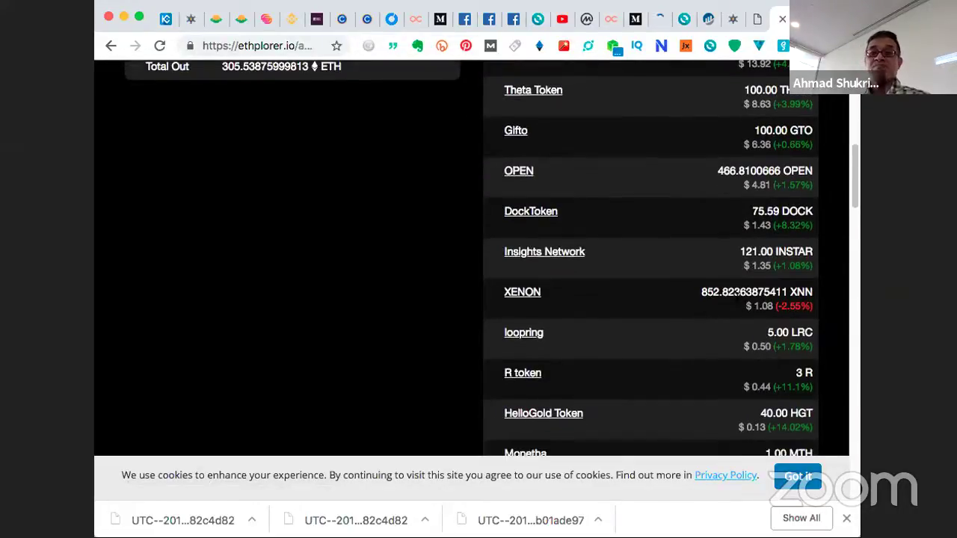
scroll(584, 315, down, 2)
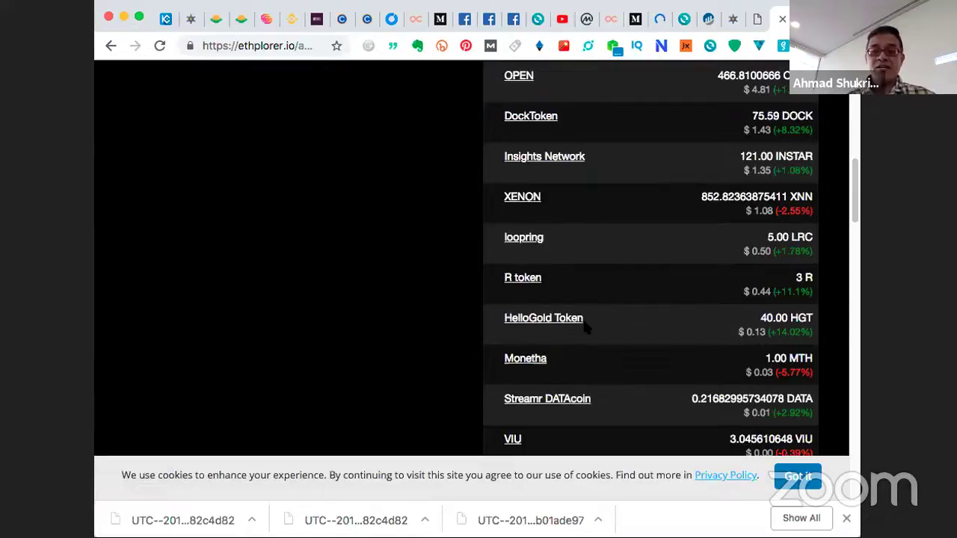
Step: Highlight the HelloGold Token entry in the token balances twice, clearing the selection each time
drag(599, 312, 507, 326)
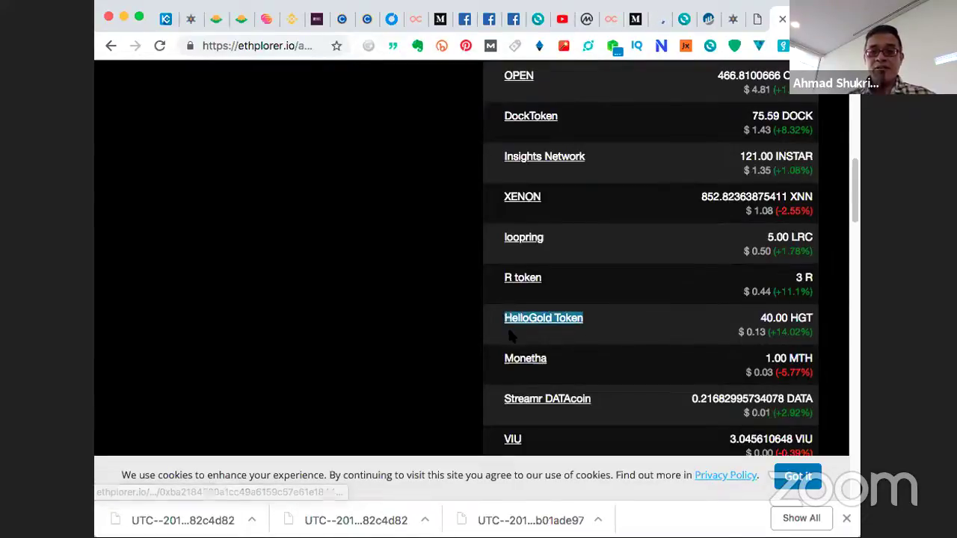
click(508, 327)
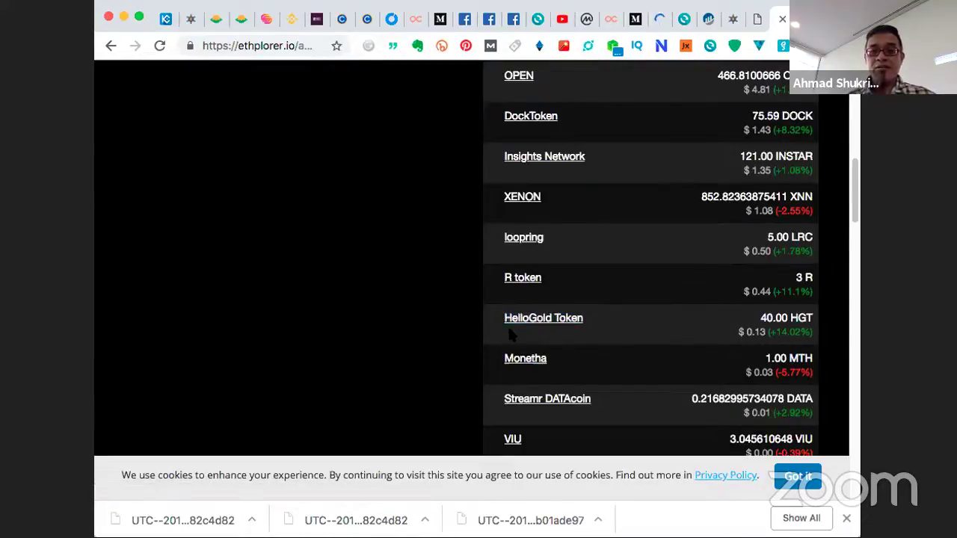
drag(609, 322, 501, 321)
click(591, 323)
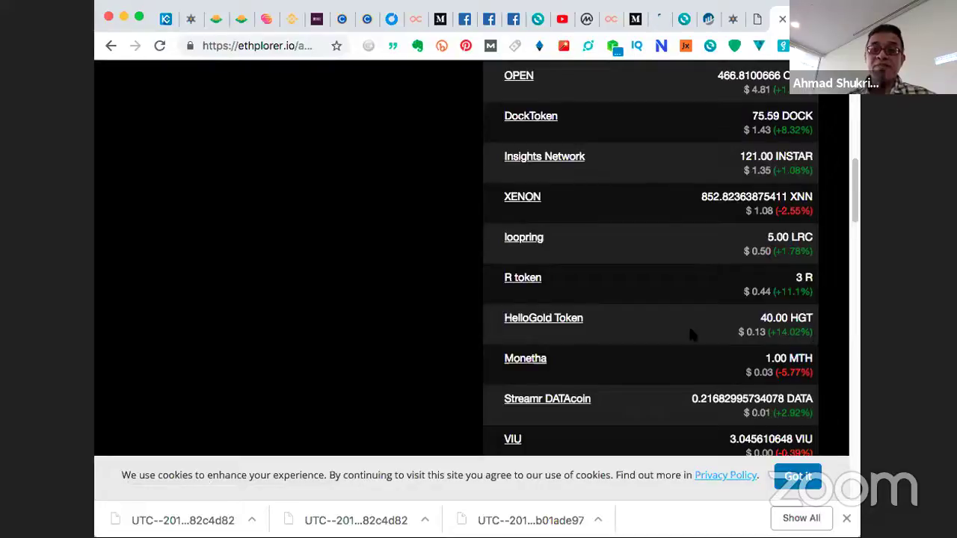
Step: Reread the wallet's token balances, briefly highlighting the HelloGold Token entry and checking the exact dollar value of the OPEN holding
drag(689, 333, 502, 307)
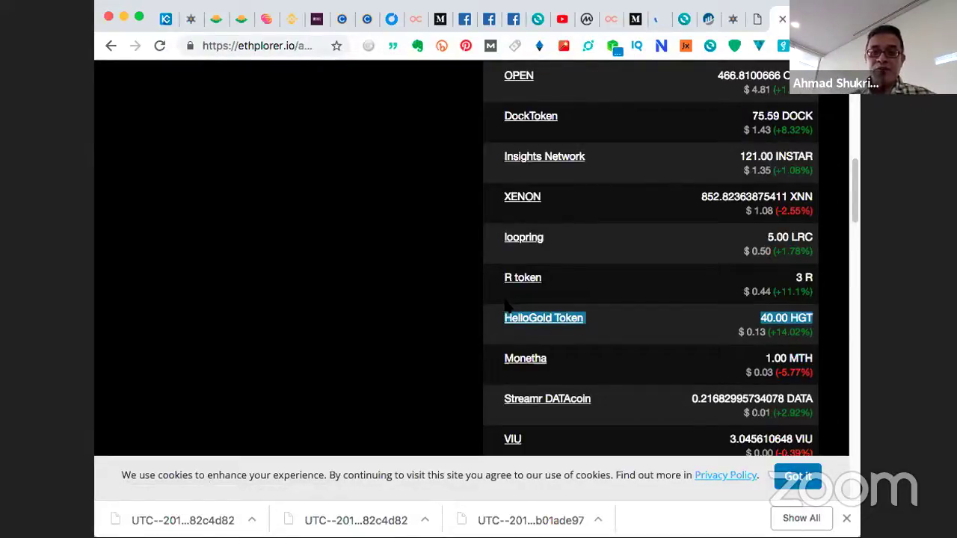
click(523, 336)
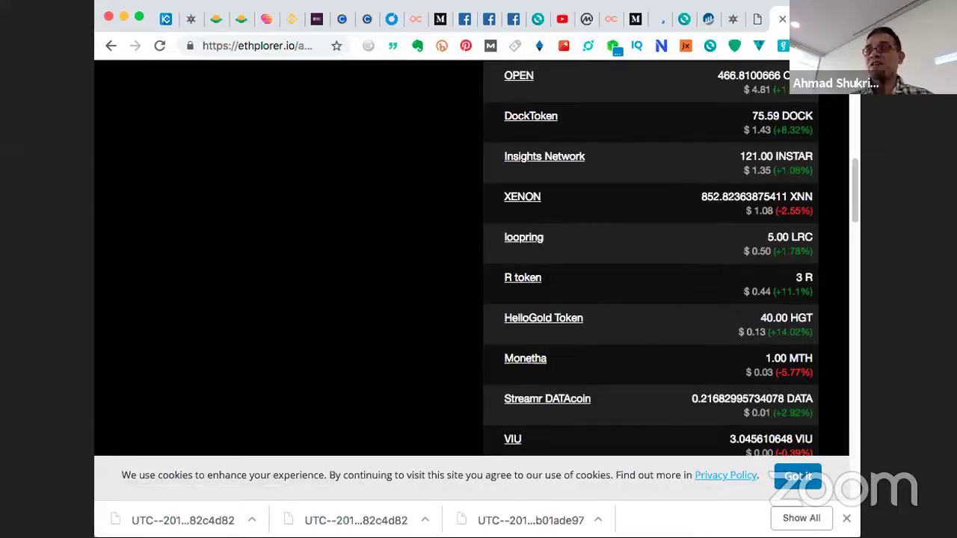
scroll(651, 258, up, 2)
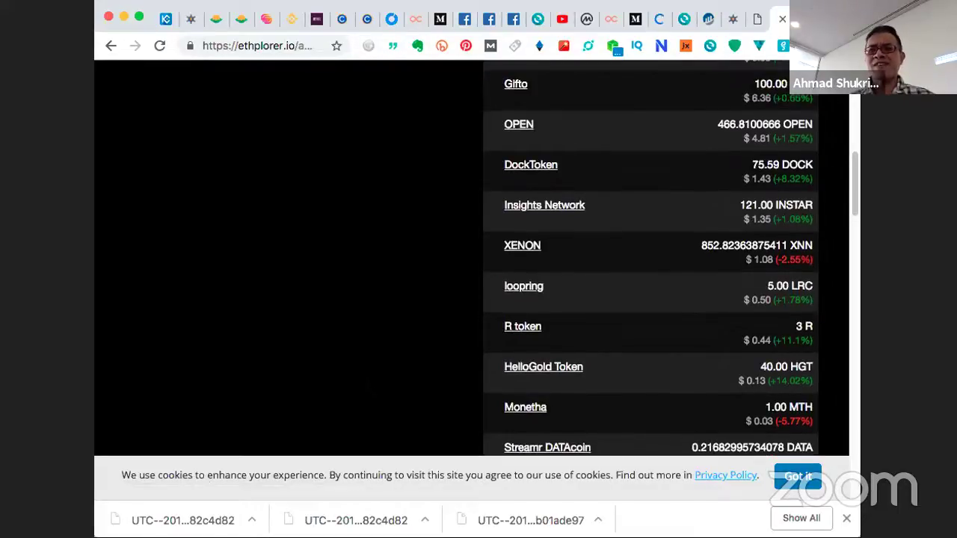
scroll(650, 258, up, 2)
scroll(651, 258, down, 2)
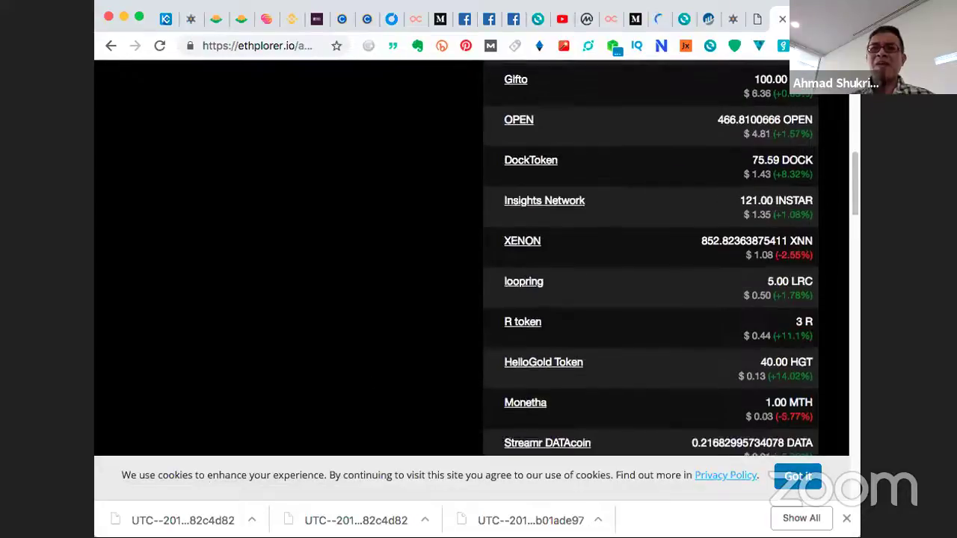
scroll(650, 257, down, 3)
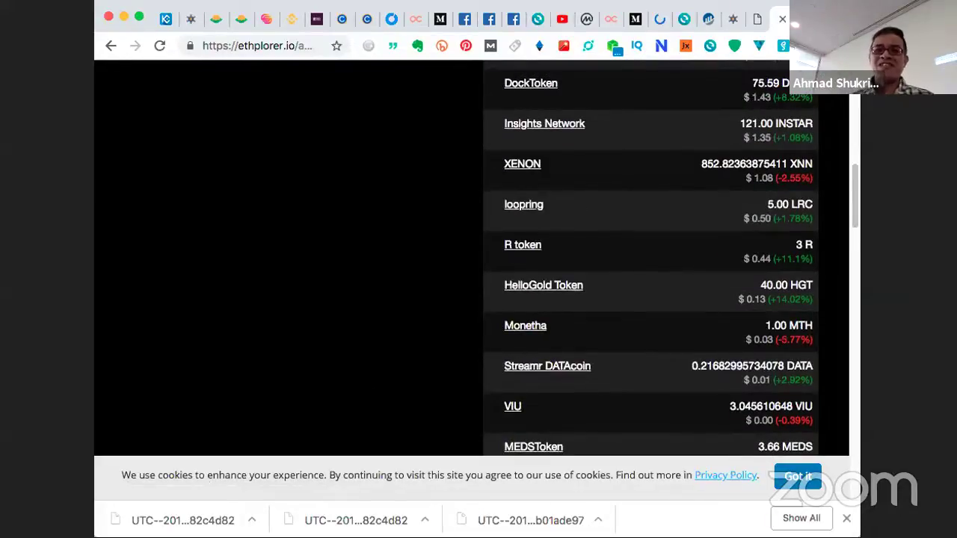
scroll(650, 258, up, 10)
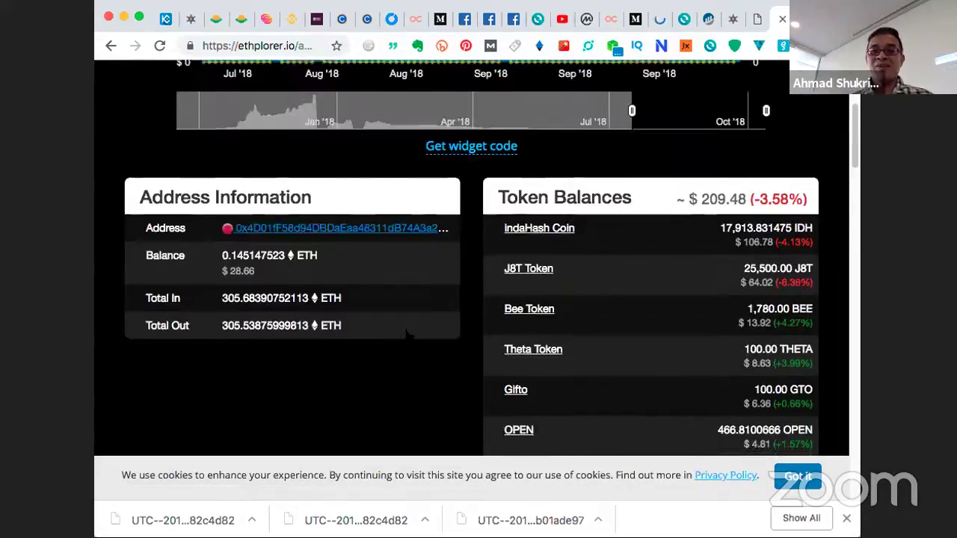
scroll(650, 258, down, 15)
scroll(650, 258, up, 8)
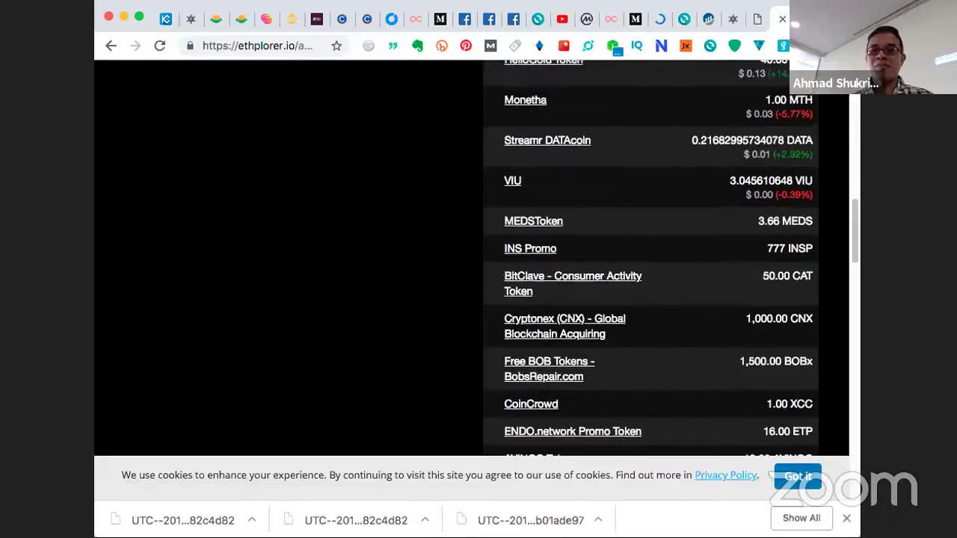
scroll(650, 258, up, 5)
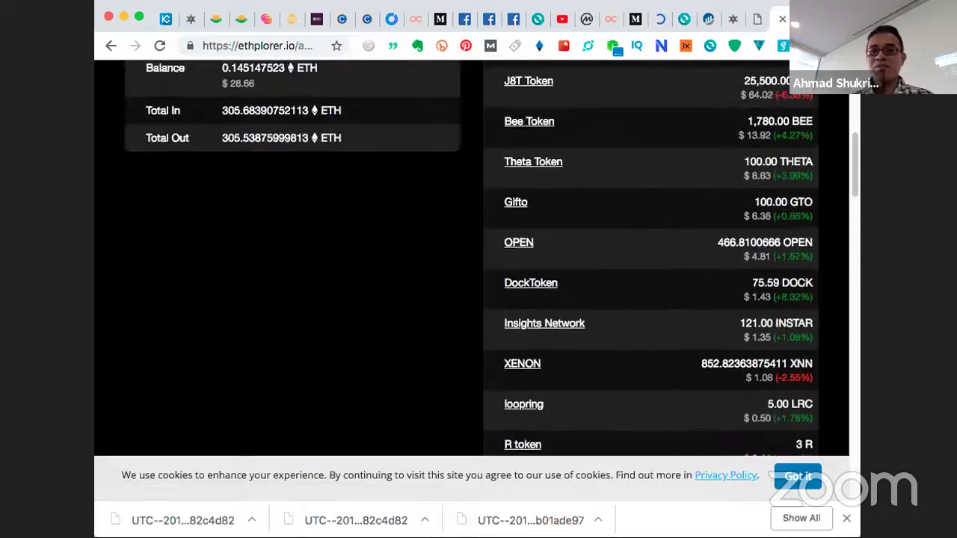
scroll(715, 263, down, 2)
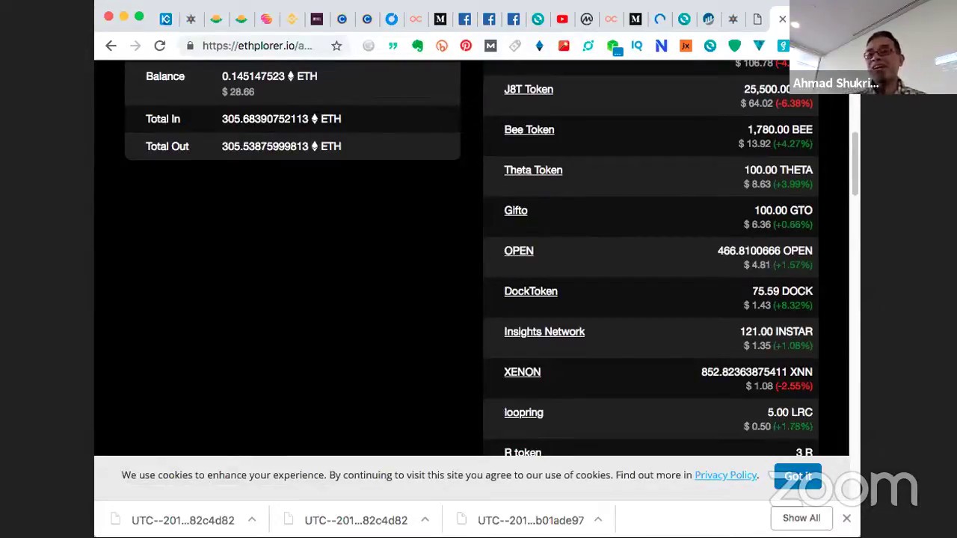
mouse_move(801, 261)
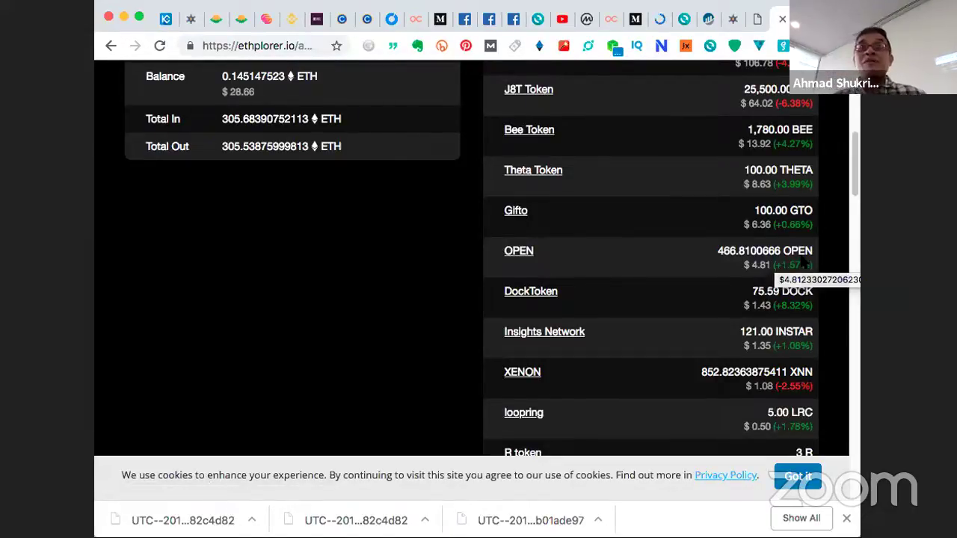
Step: Select the full wallet address in the heading above the price chart
scroll(543, 311, up, 7)
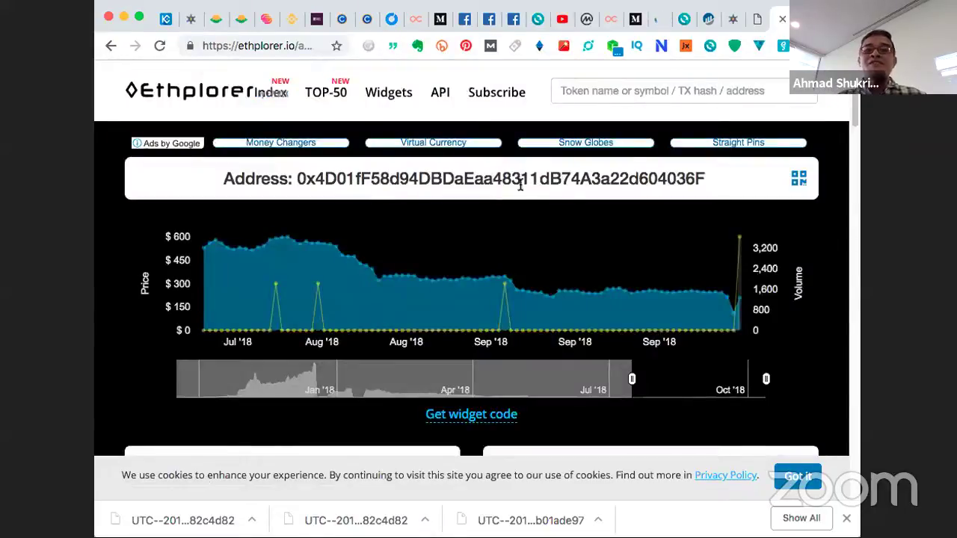
drag(709, 180, 302, 192)
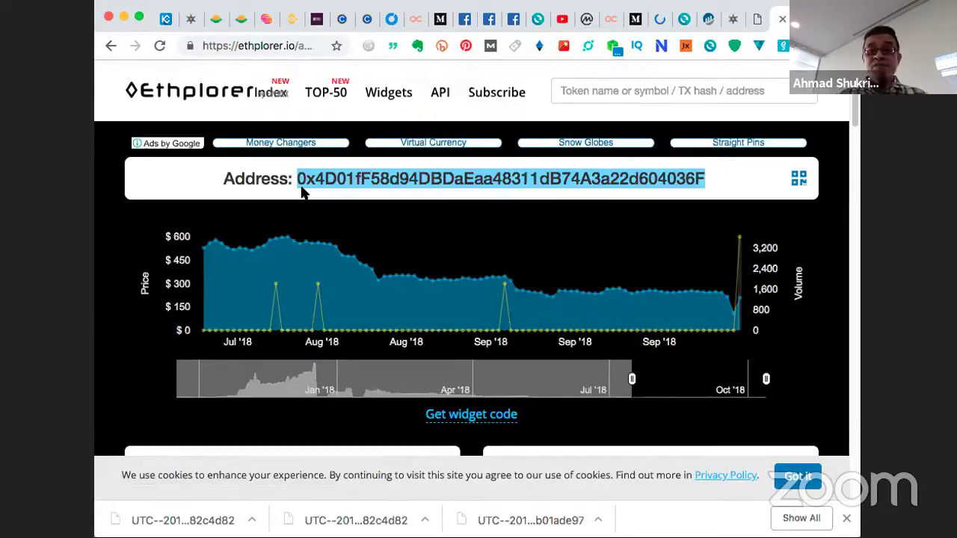
Step: Examine the address information and the complete token balances list down to the start of the Transfers section
scroll(299, 149, down, 1)
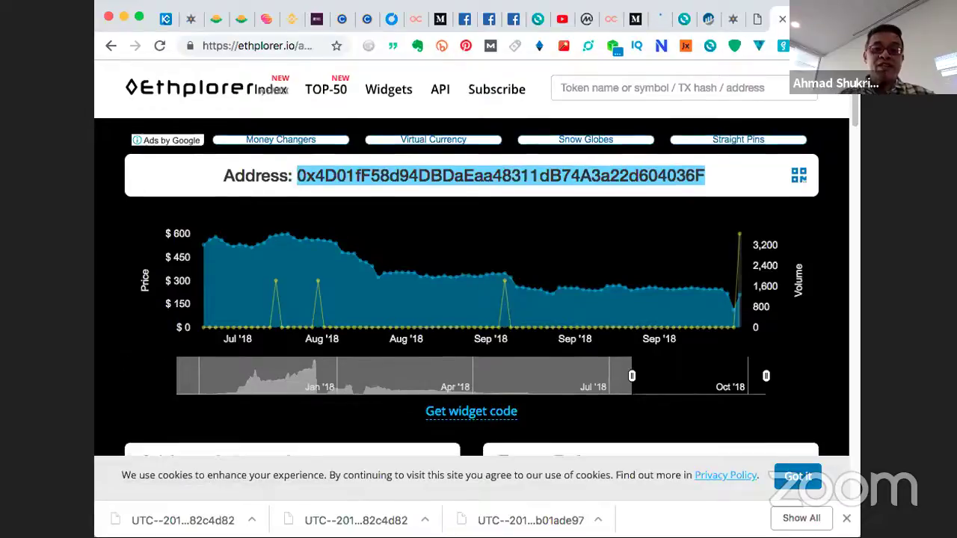
scroll(471, 262, down, 10)
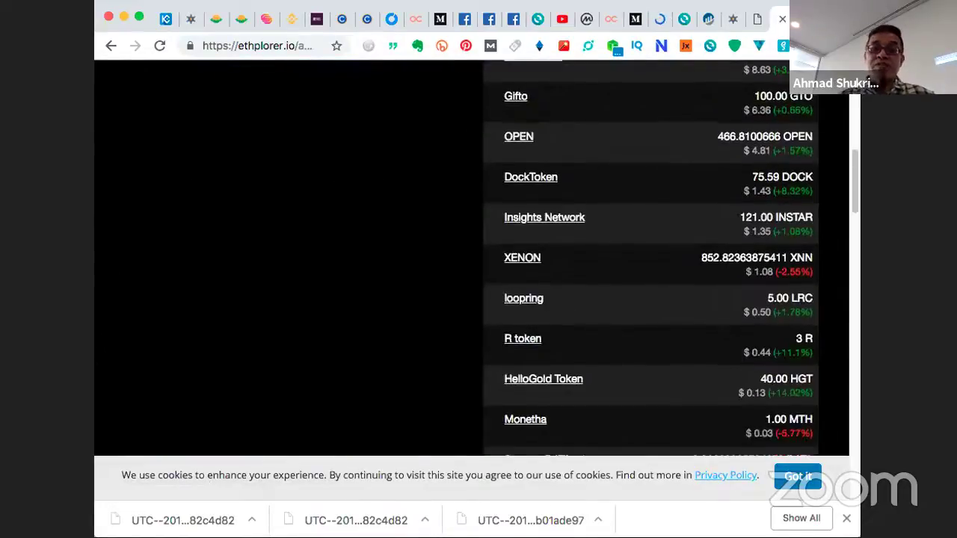
scroll(650, 262, down, 5)
scroll(650, 262, down, 4)
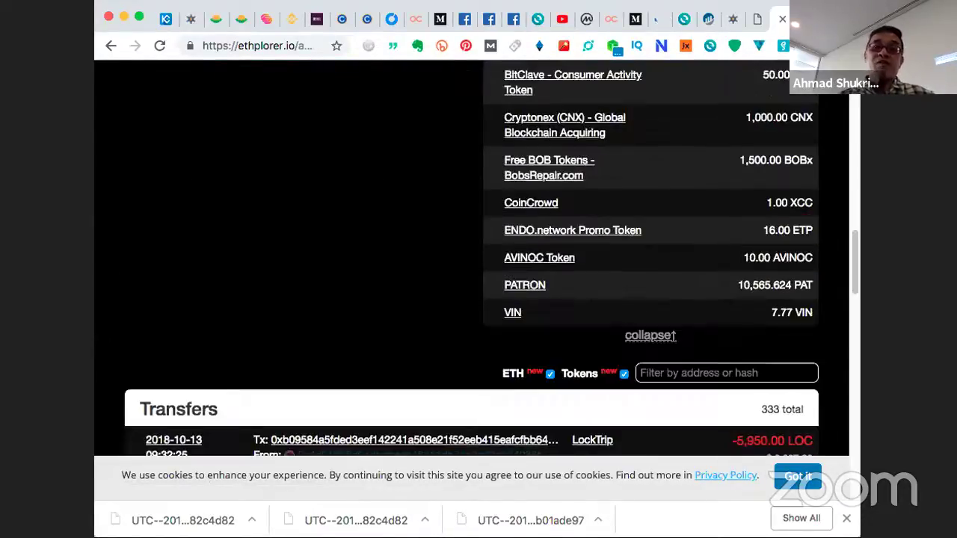
scroll(650, 261, up, 12)
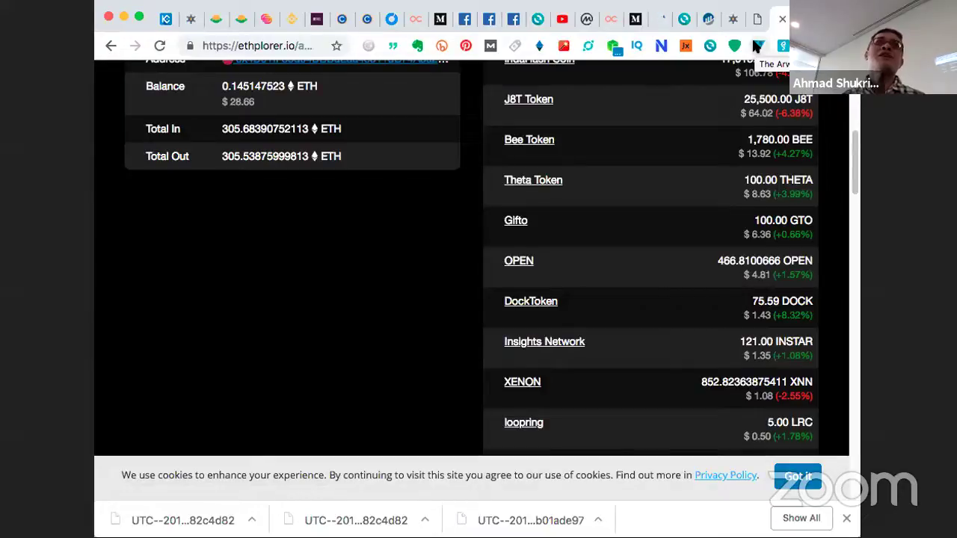
scroll(478, 261, down, 5)
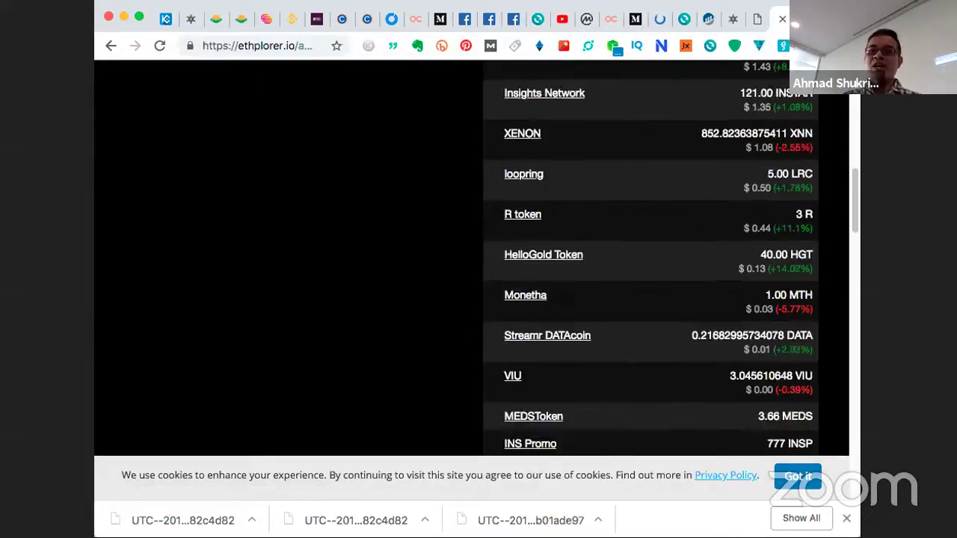
scroll(473, 312, down, 10)
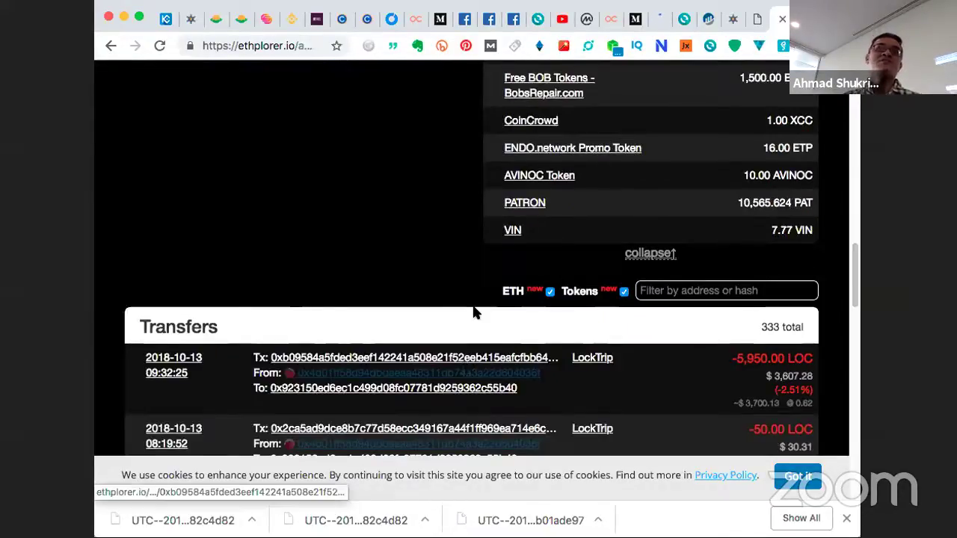
scroll(473, 313, up, 12)
scroll(478, 262, up, 6)
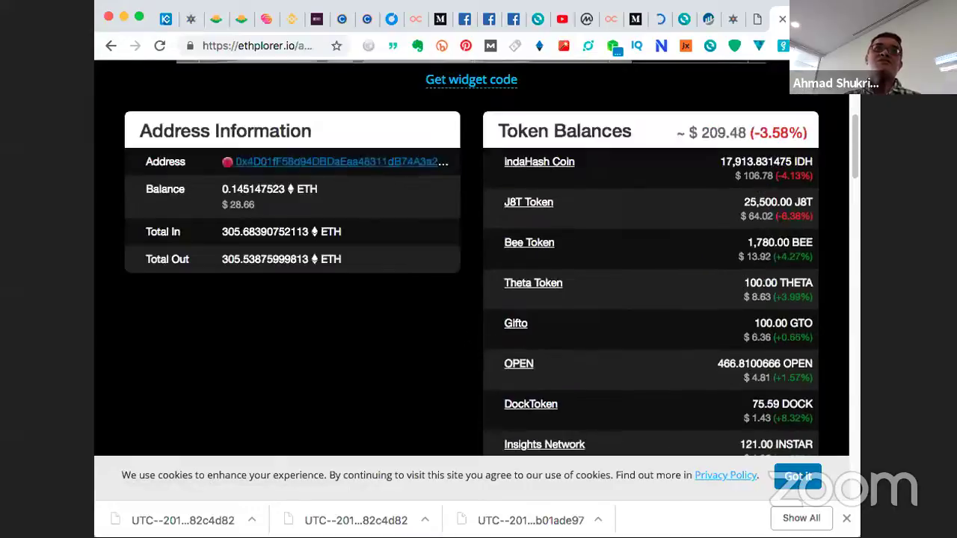
scroll(478, 262, down, 5)
scroll(478, 261, down, 1)
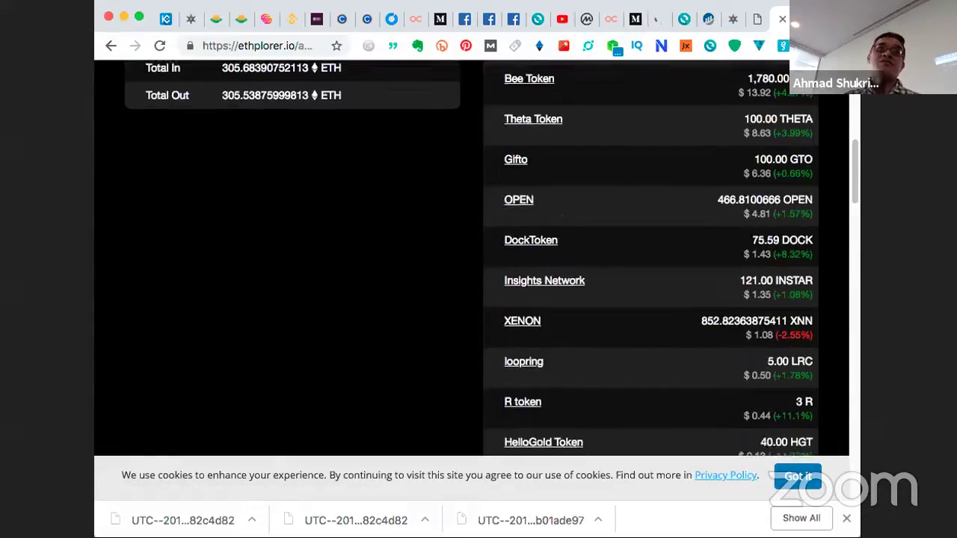
scroll(479, 262, down, 2)
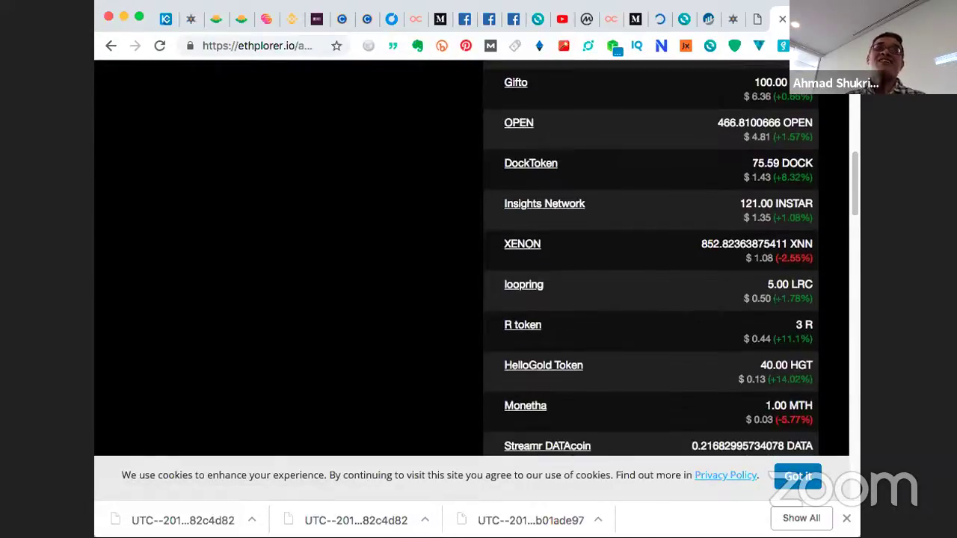
scroll(478, 261, down, 6)
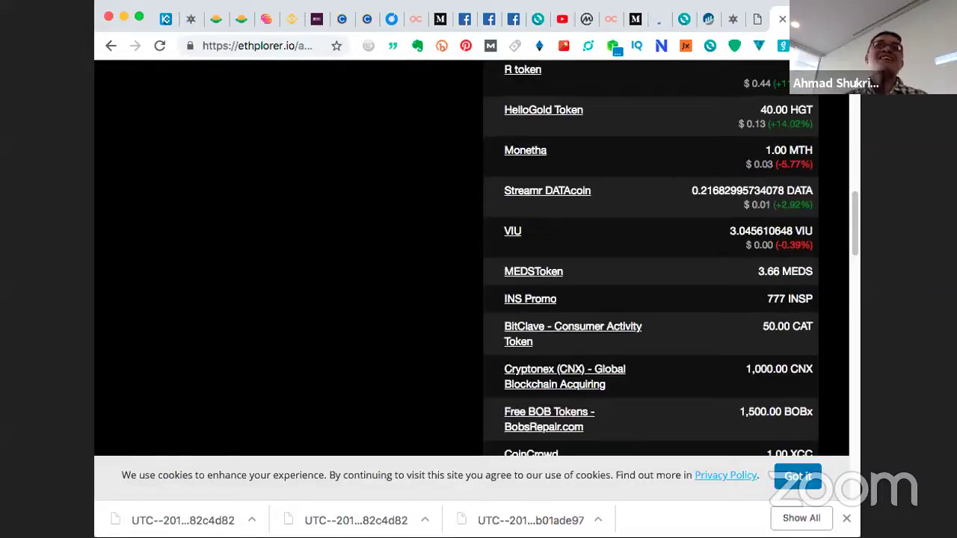
scroll(413, 327, up, 15)
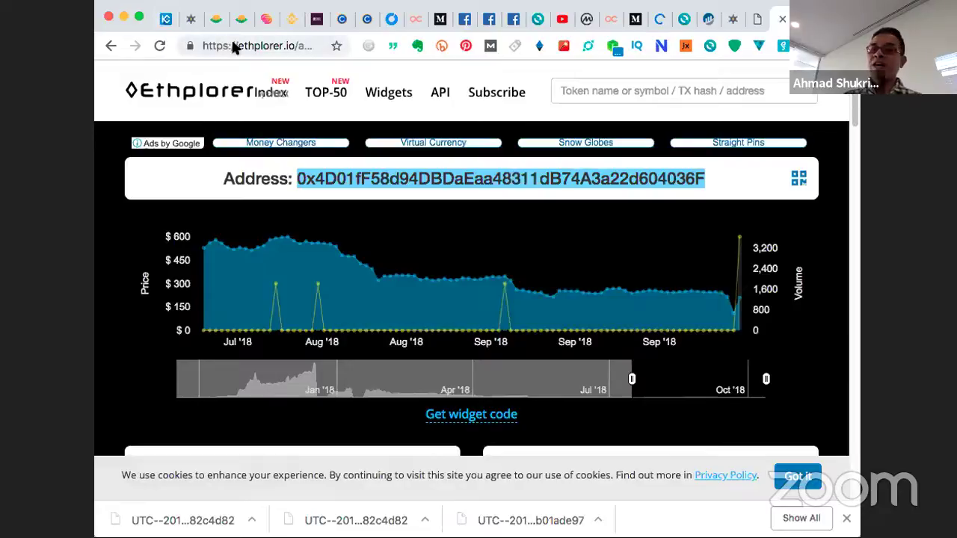
Step: Switch to the open MyEtherWallet page and review the account address, ETH balance, token balances and send form
click(539, 25)
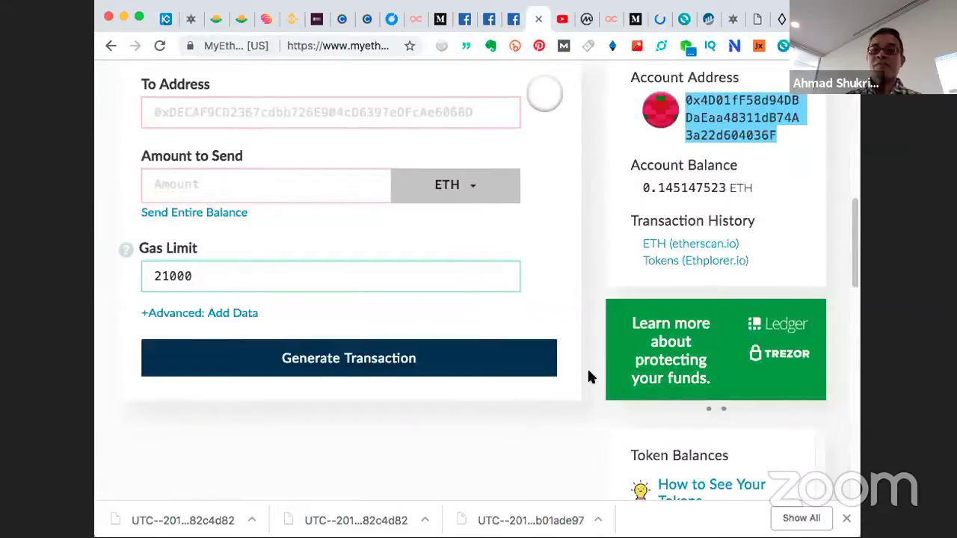
scroll(588, 370, down, 6)
scroll(590, 375, up, 5)
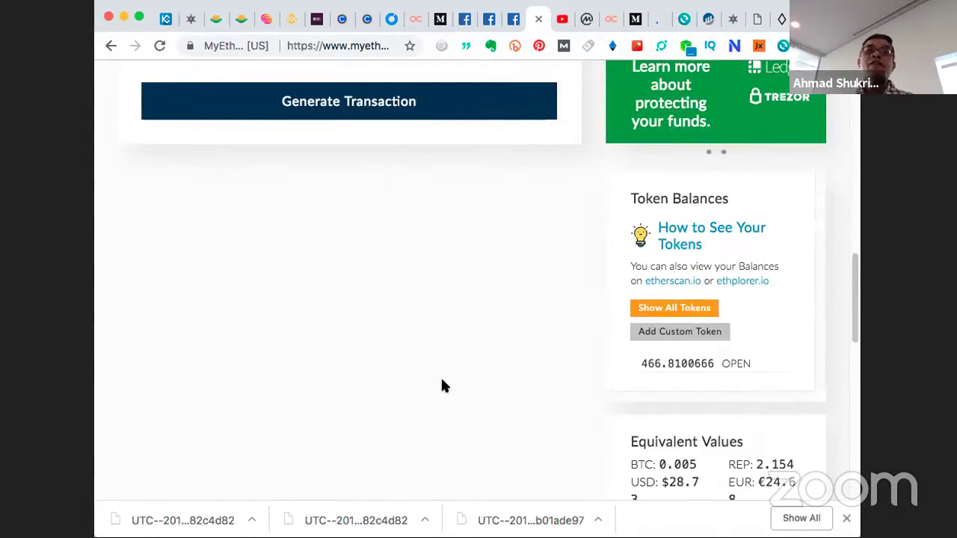
scroll(443, 381, up, 5)
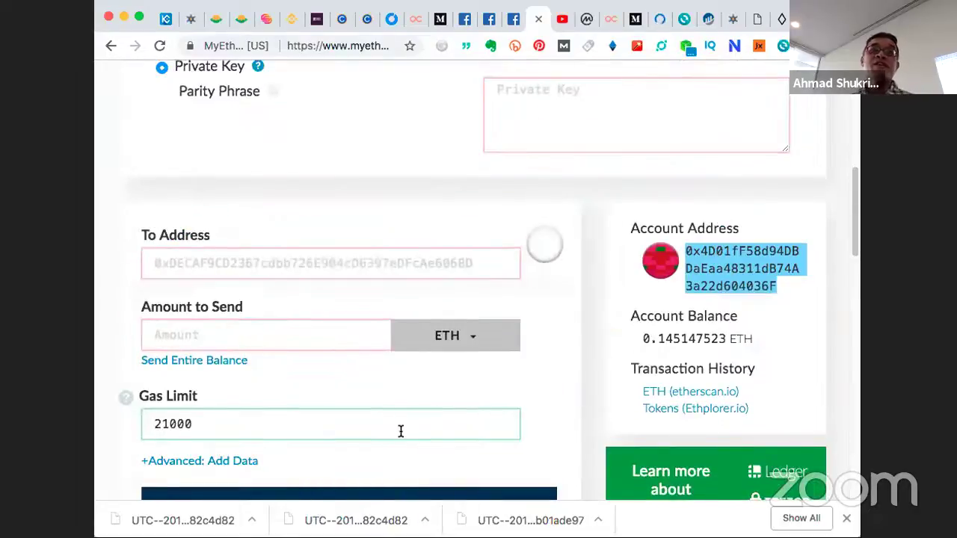
scroll(399, 444, down, 4)
scroll(401, 443, up, 1)
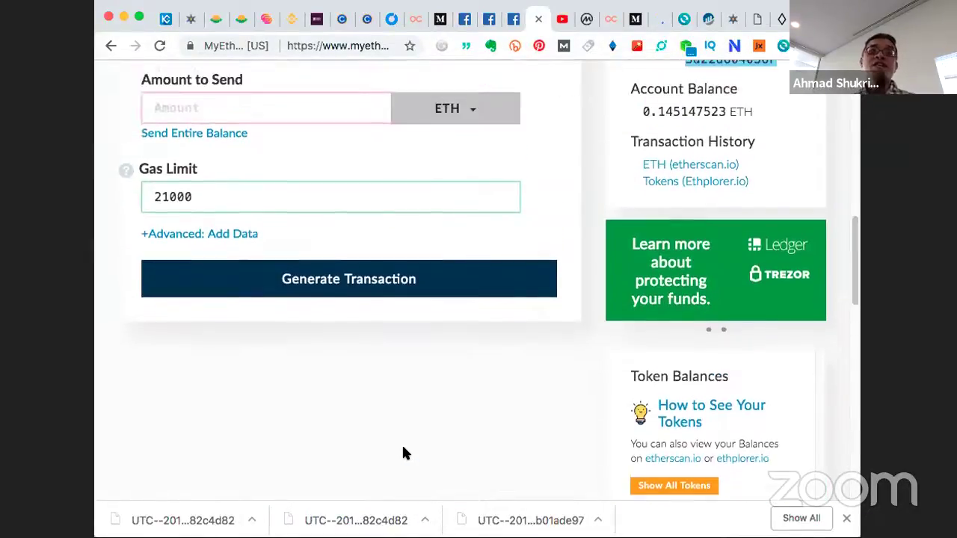
scroll(402, 452, up, 2)
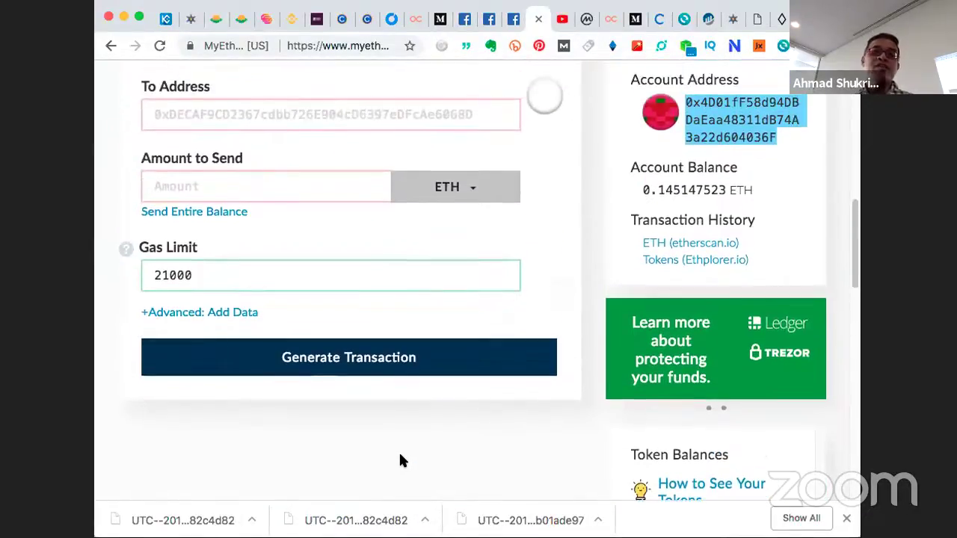
scroll(402, 460, down, 1)
scroll(402, 459, up, 1)
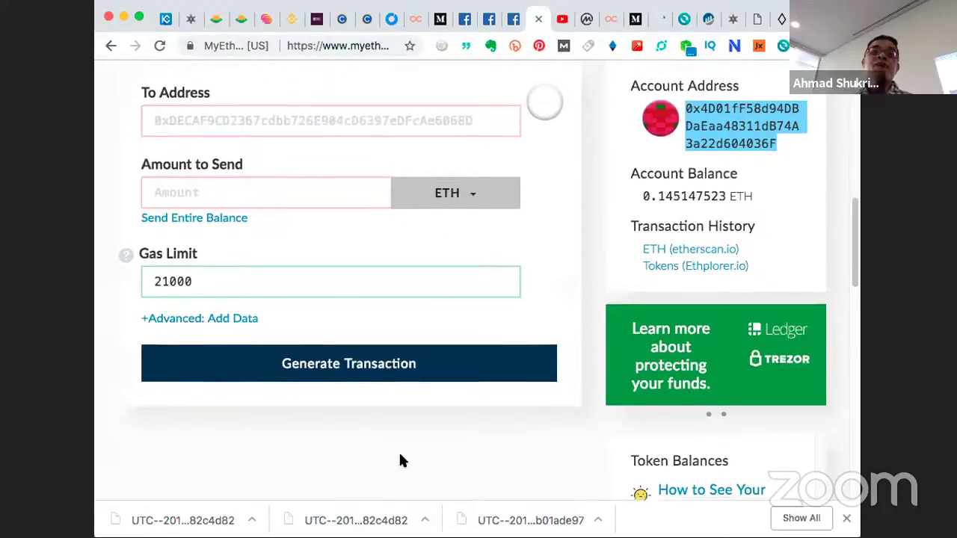
scroll(400, 460, down, 1)
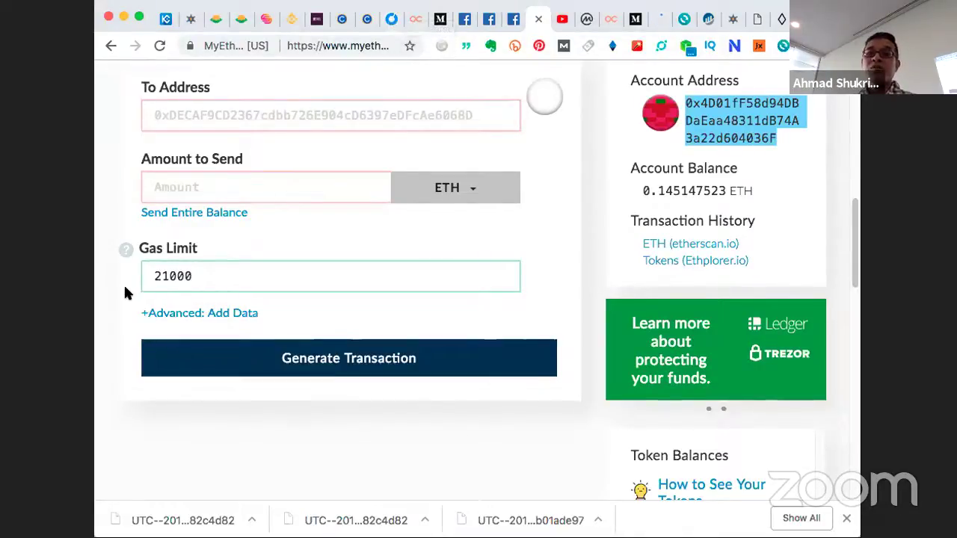
Step: Examine the OPEN token balance, the ETH equivalent values and the transaction history links for the MyEtherWallet account
scroll(114, 308, up, 5)
scroll(114, 311, down, 10)
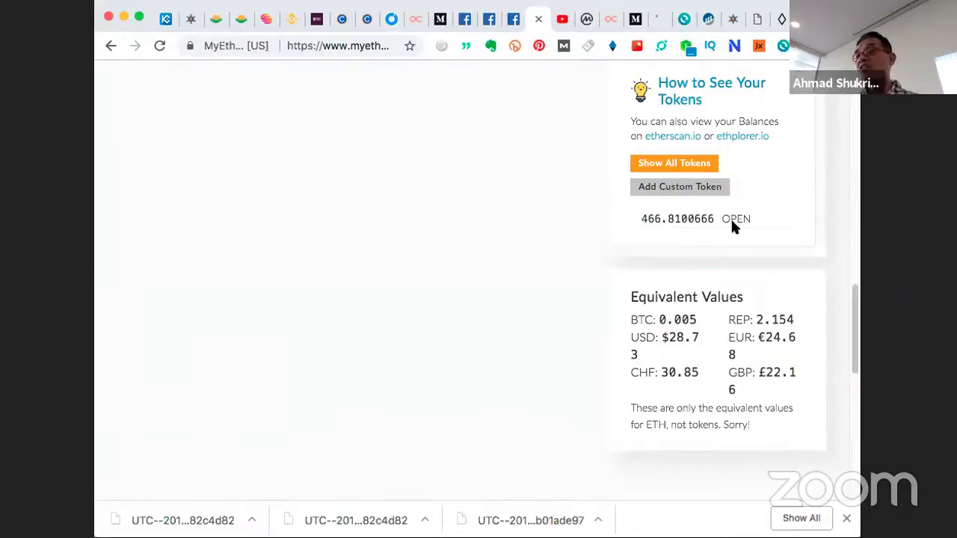
scroll(458, 299, up, 5)
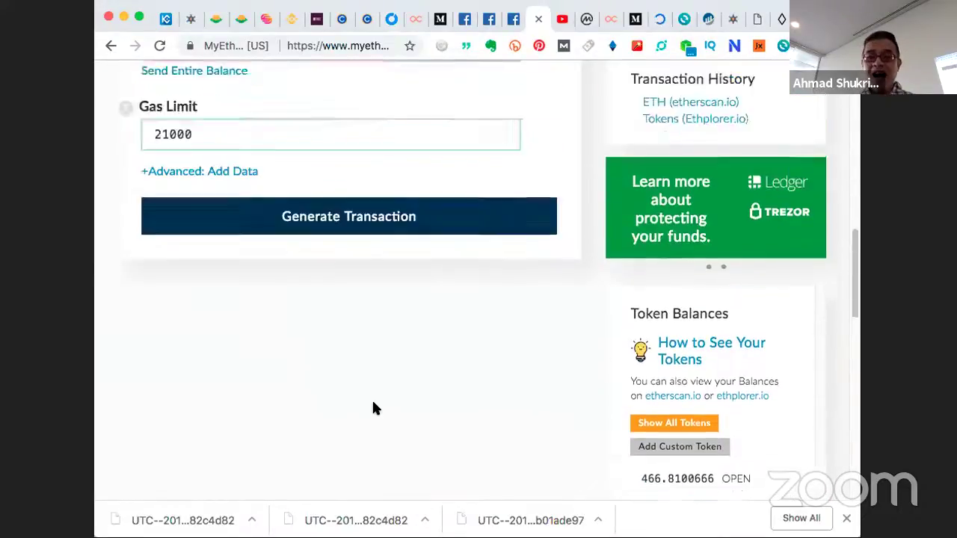
scroll(373, 417, down, 4)
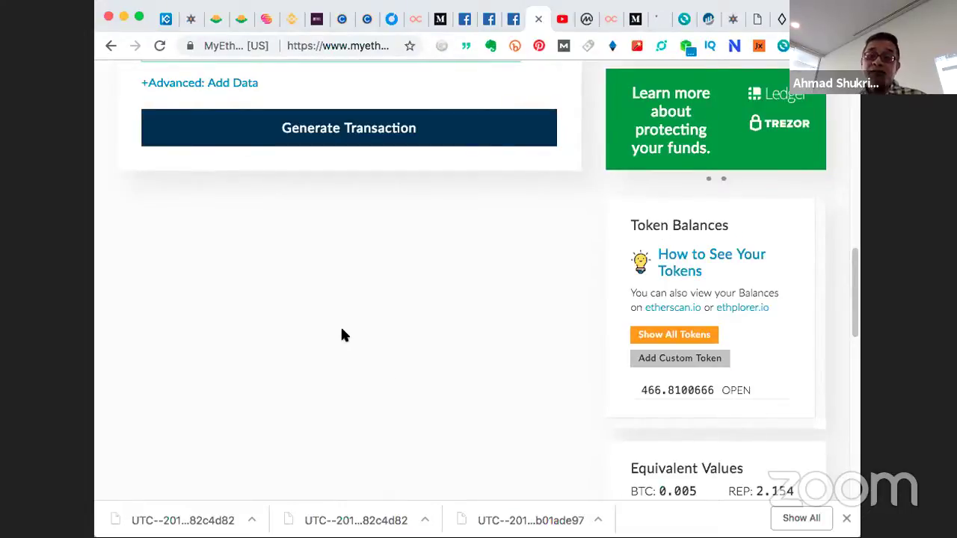
scroll(341, 334, up, 8)
scroll(342, 334, down, 5)
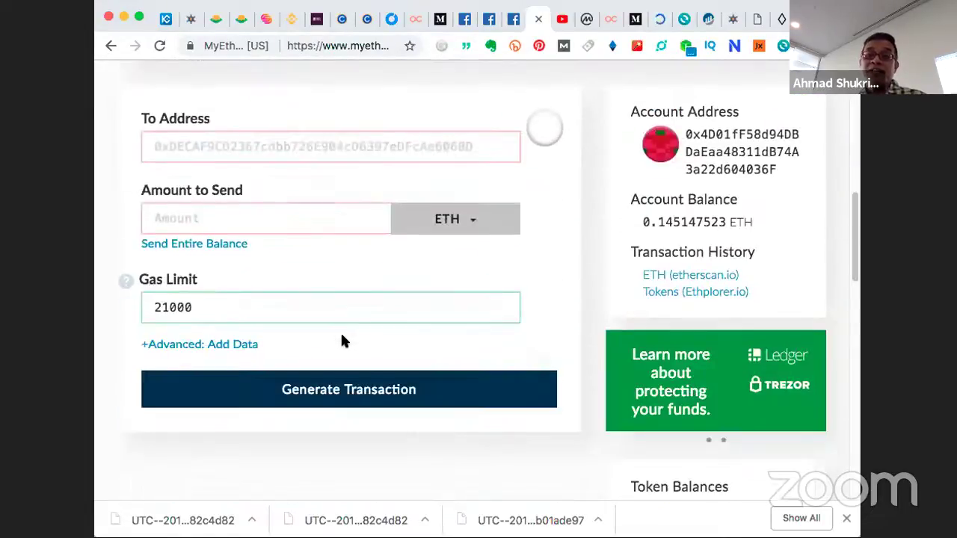
scroll(342, 342, down, 4)
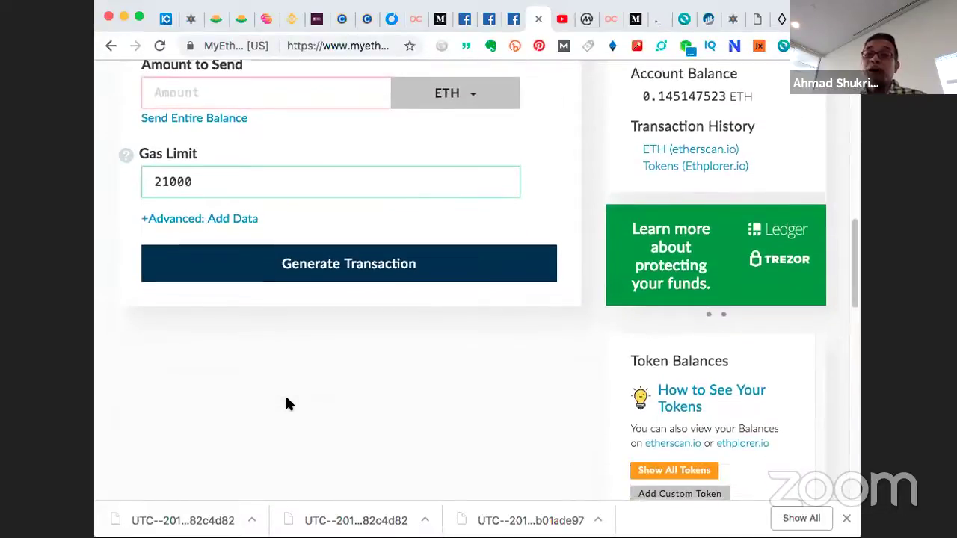
scroll(286, 403, down, 1)
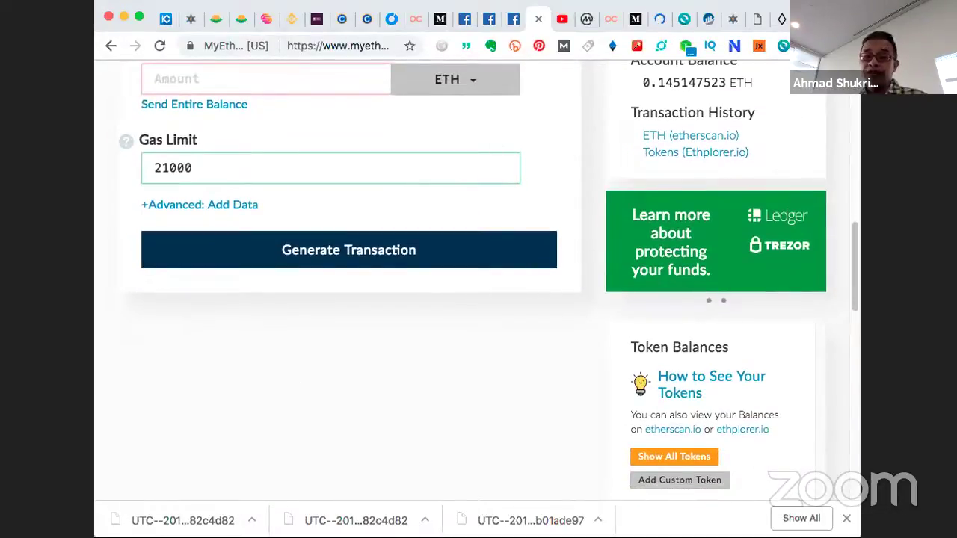